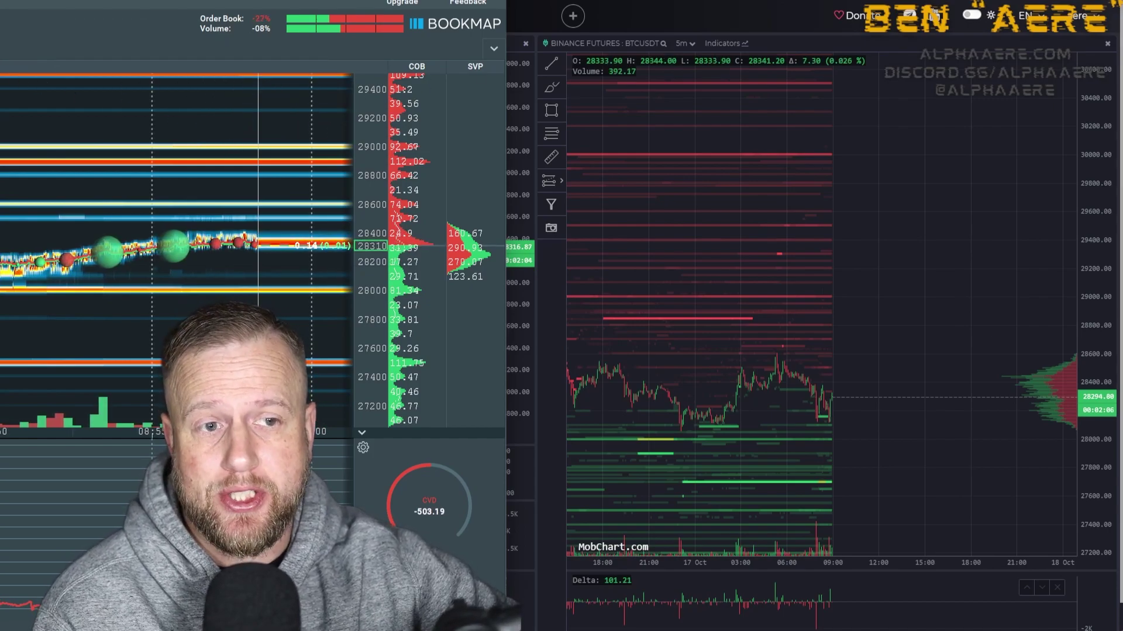
Hide the Bookmap window to reveal the X post about Tardis subscription costs
key("alt+Tab")
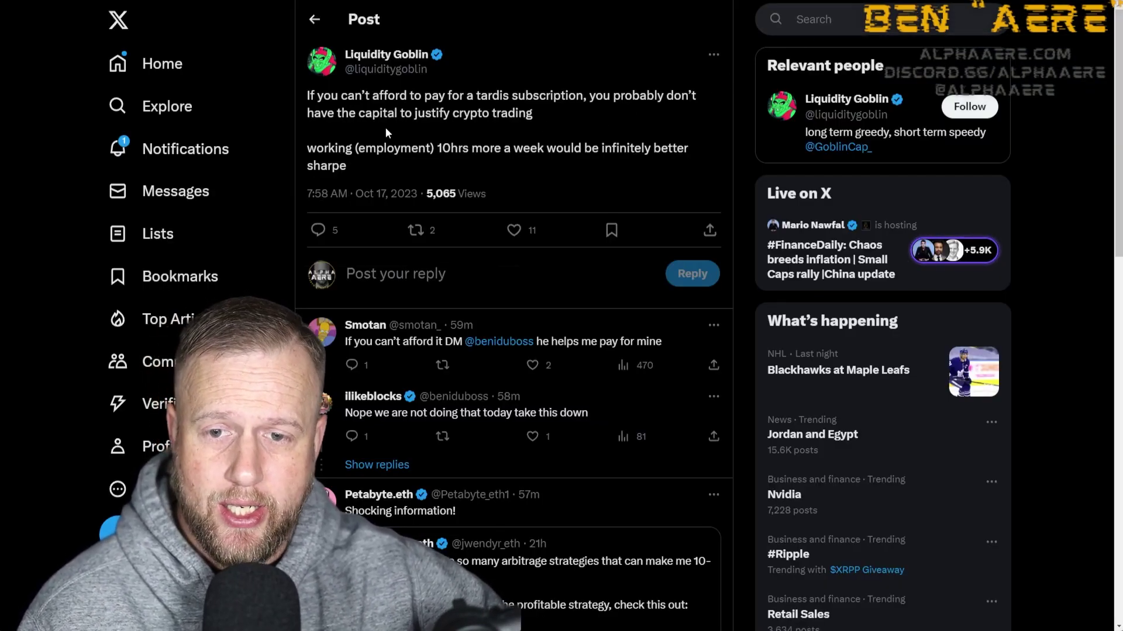
Search the web for 'tardis crypto' in a new browser tab
mouse_move(373, 55)
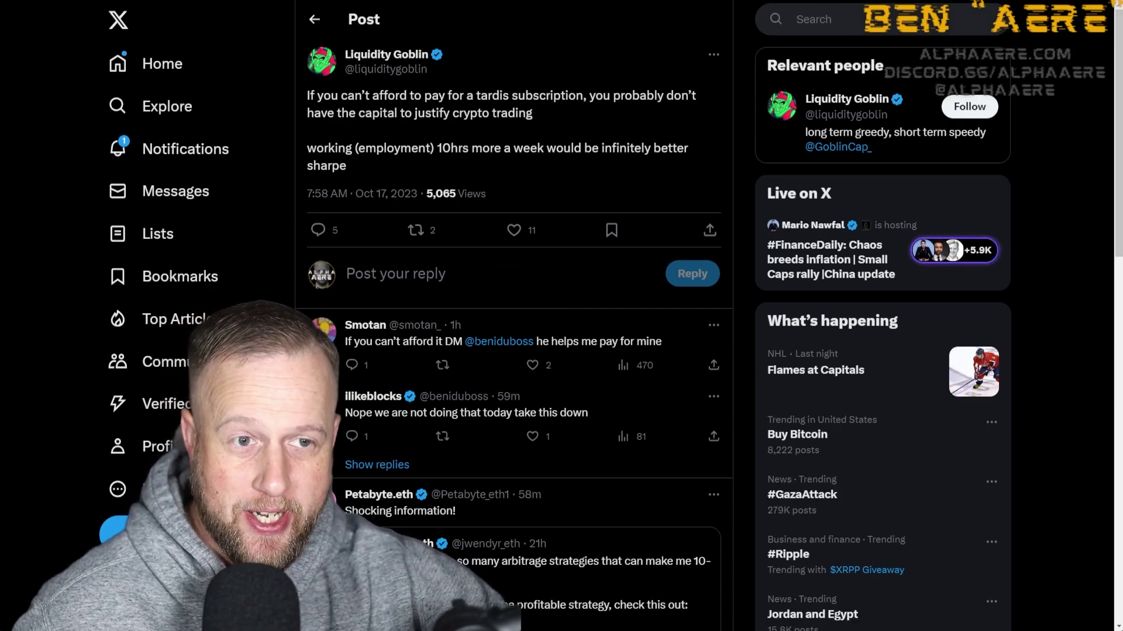
key("ctrl+t")
type("tardi")
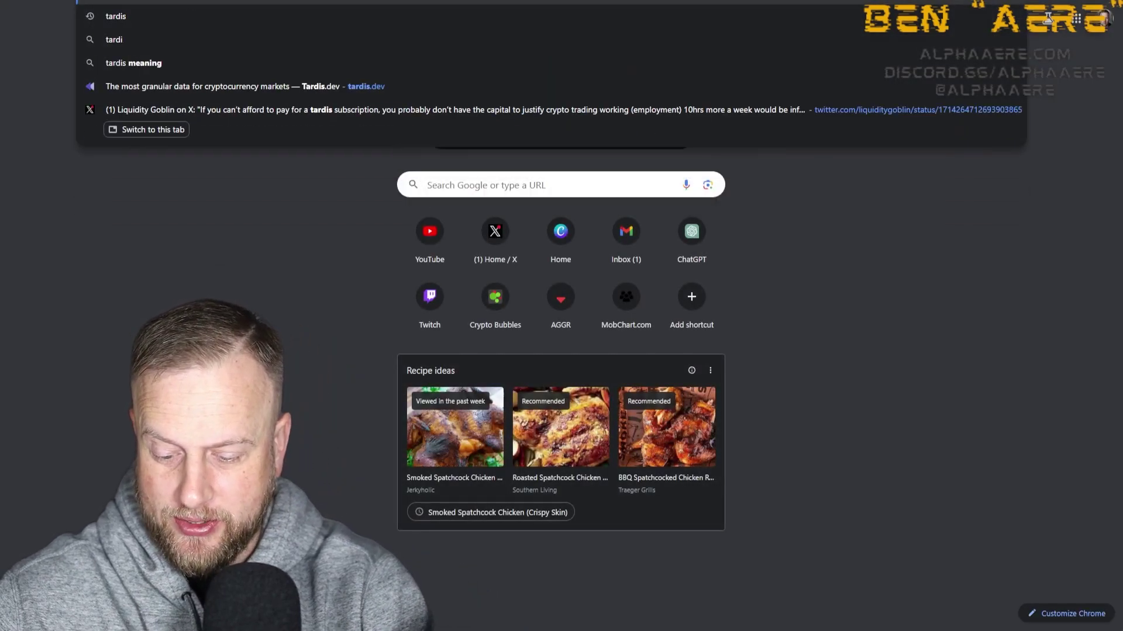
type("s crypto")
key("Return")
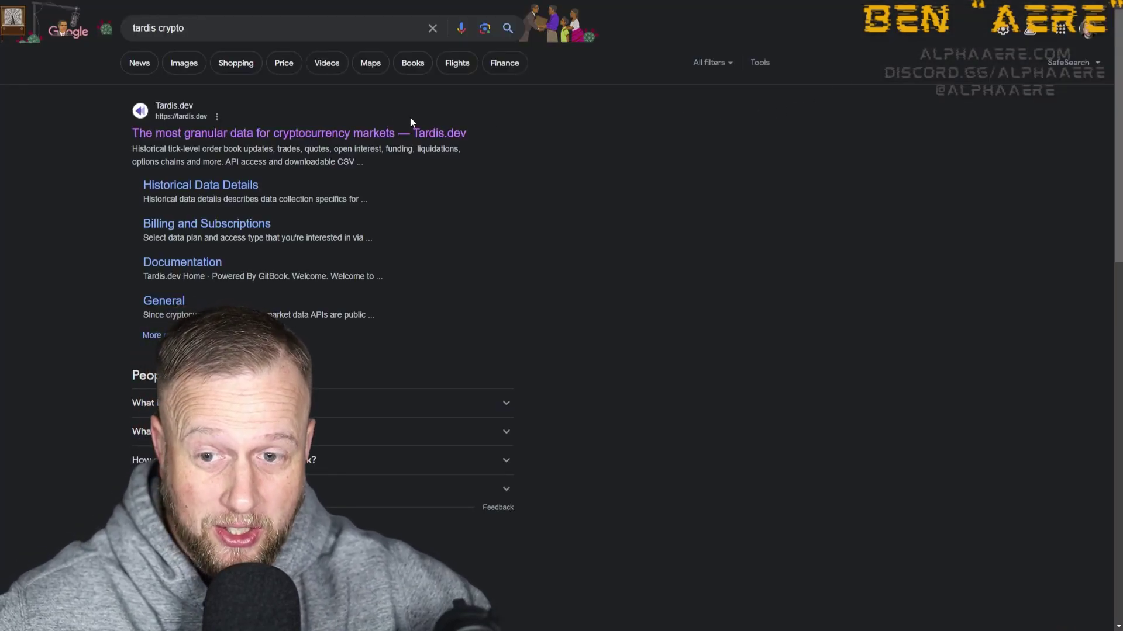
Open Tardis.dev pricing and scroll through the $600, $900 and $1650 monthly Pro plans
left_click(386, 137)
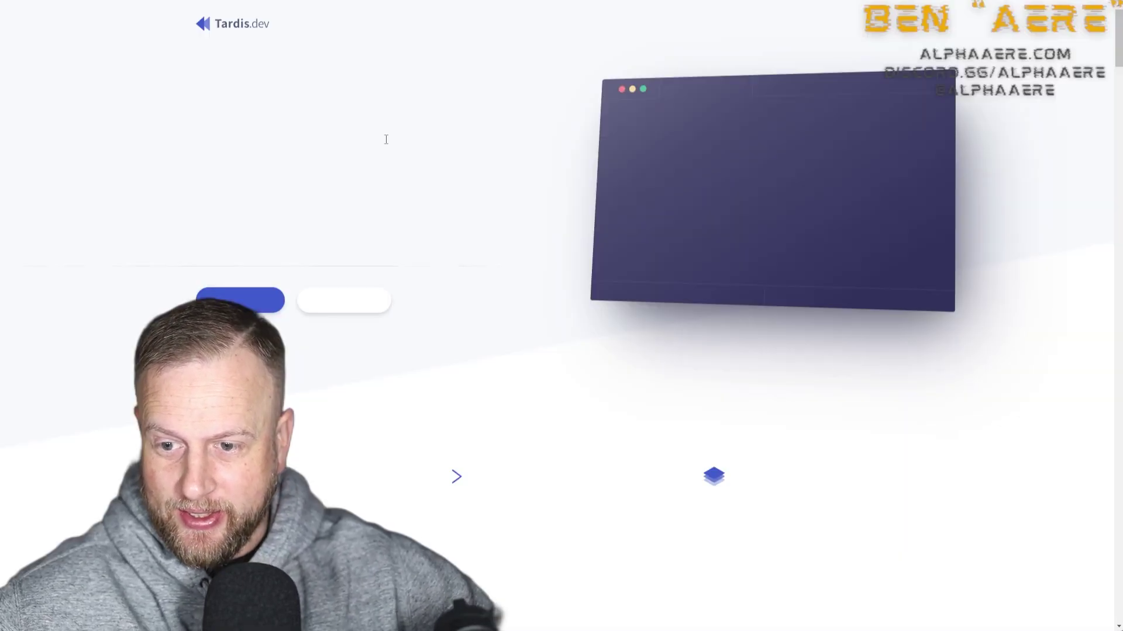
left_click(274, 297)
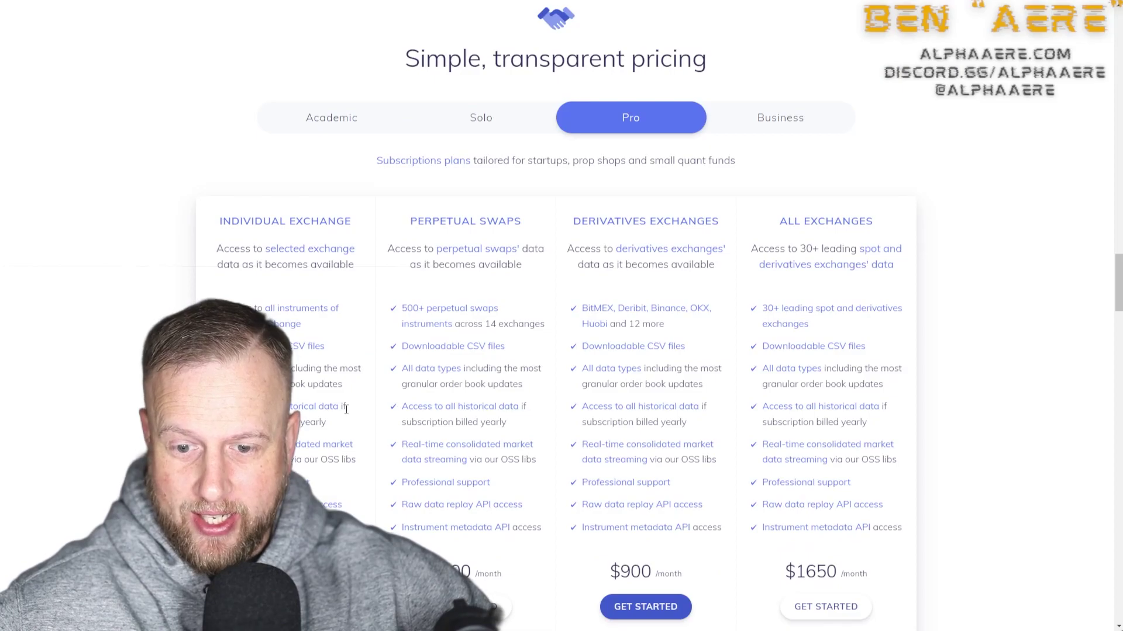
scroll(346, 410, "down", 2)
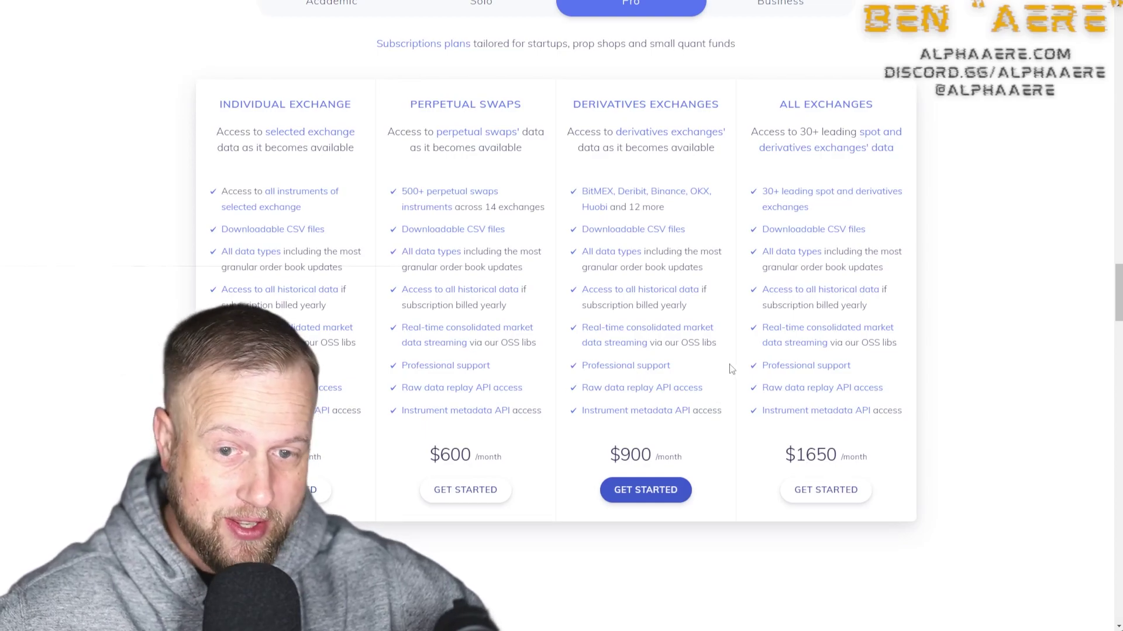
scroll(278, 247, "up", 15)
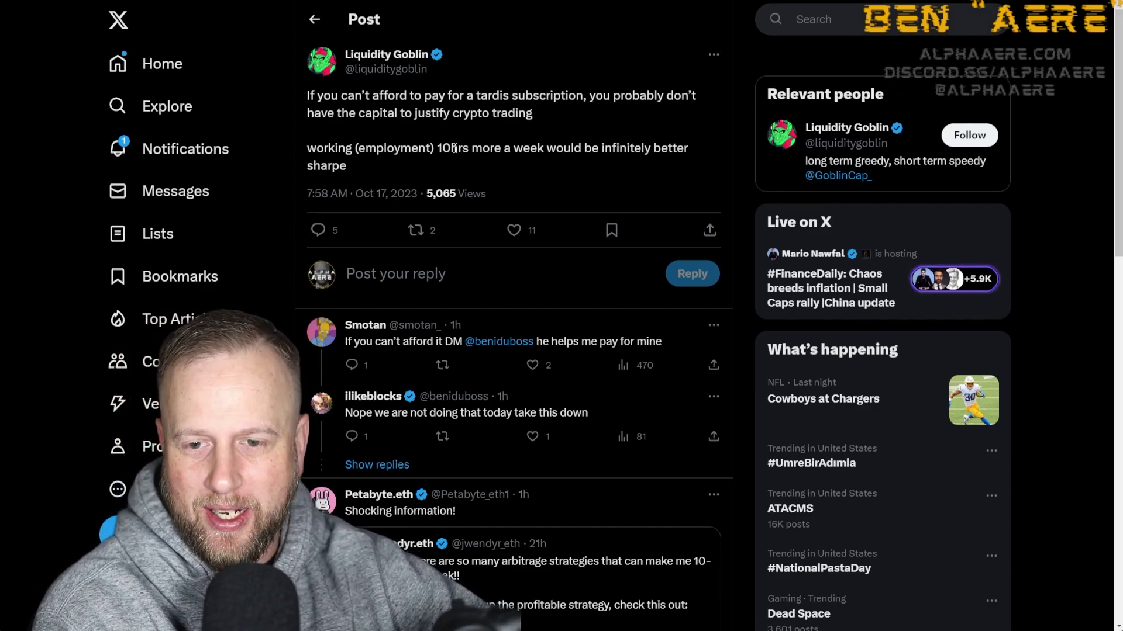
Select the post's Tardis text and switch back to the Bookmap and MobChart windows
left_click_drag(392, 163, 326, 100)
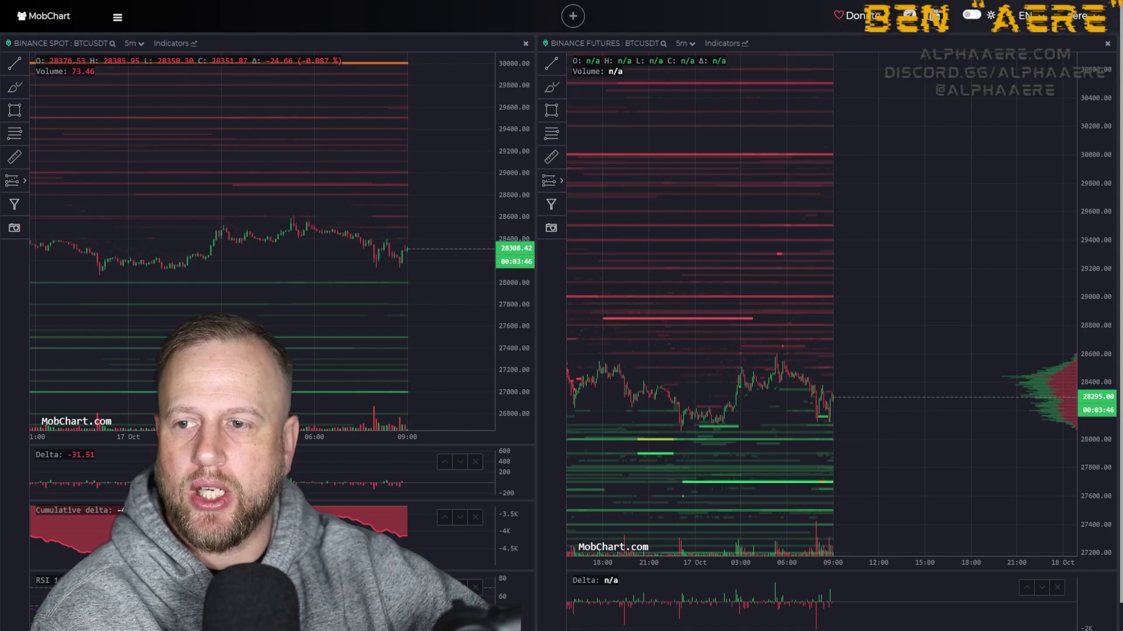
key("alt+Tab")
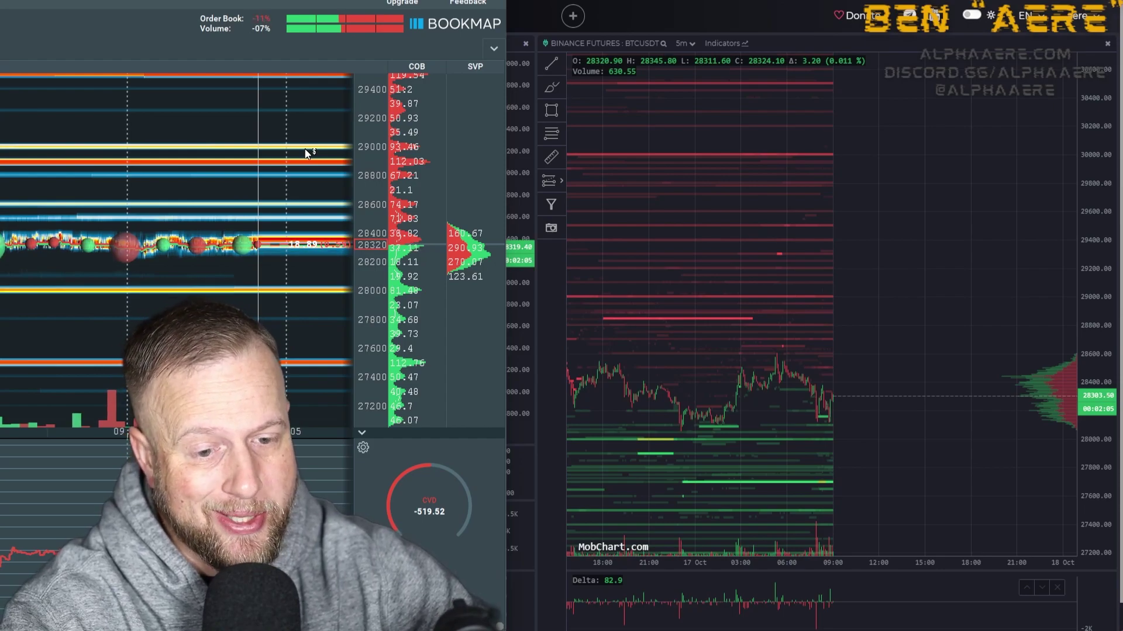
Bring MobChart over Bookmap, pick the brush tool, and nudge the futures timeline left
left_click(897, 250)
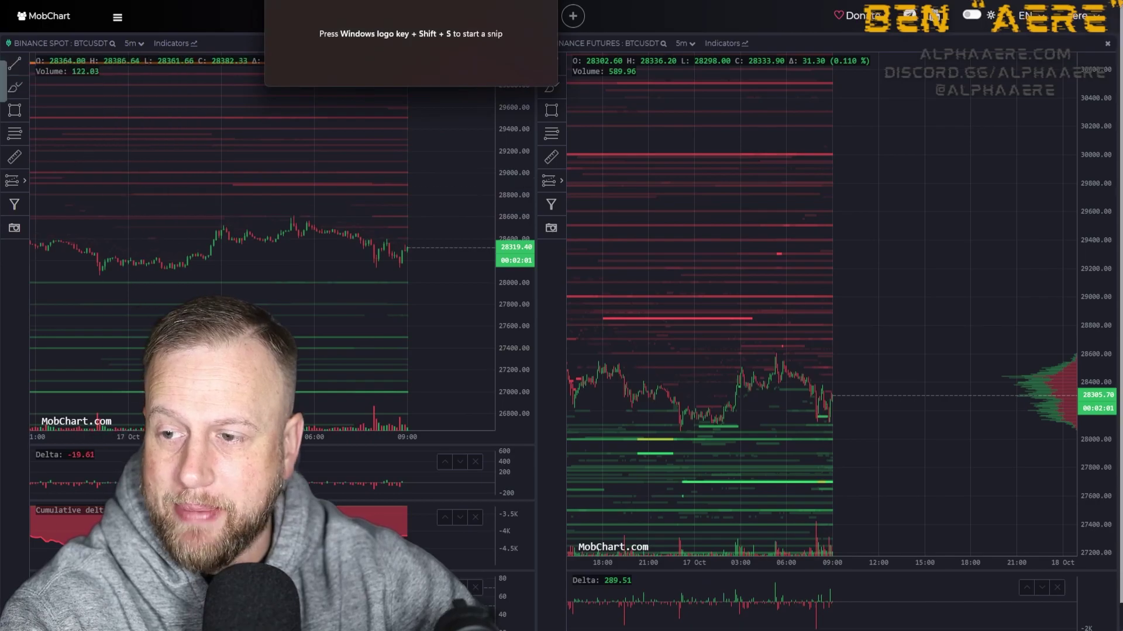
mouse_move(645, 150)
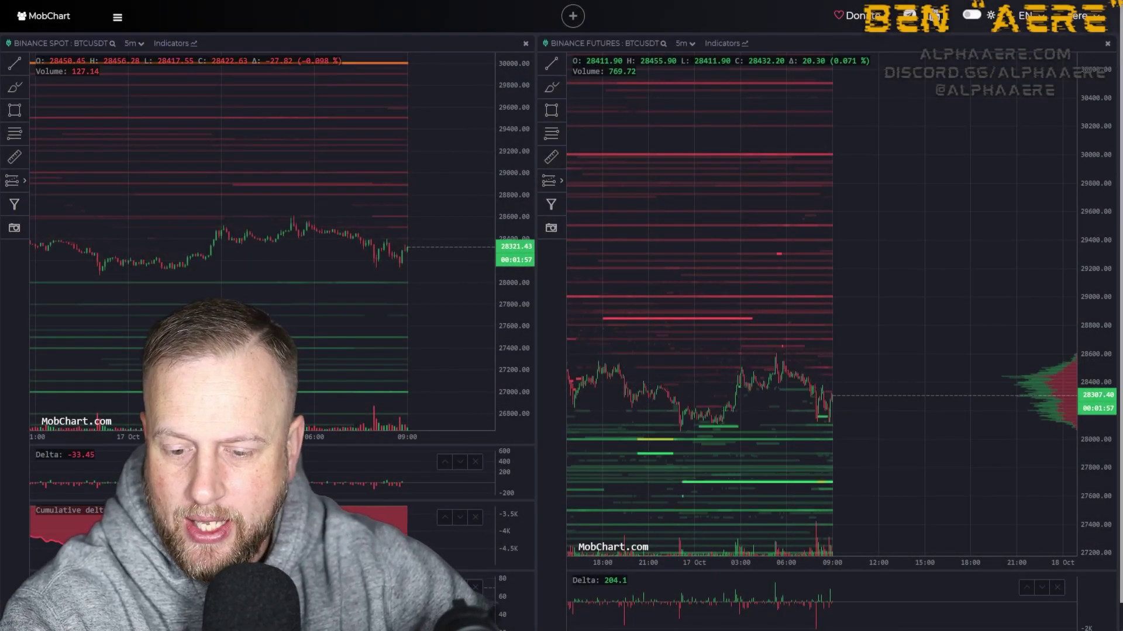
left_click(15, 87)
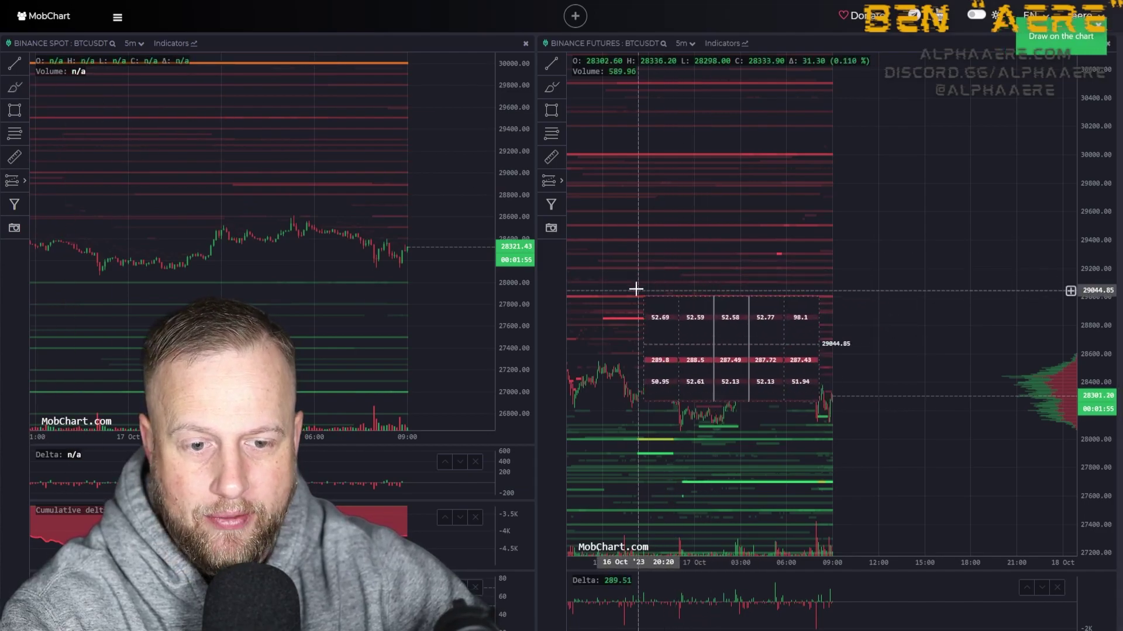
left_click_drag(855, 318, 824, 314)
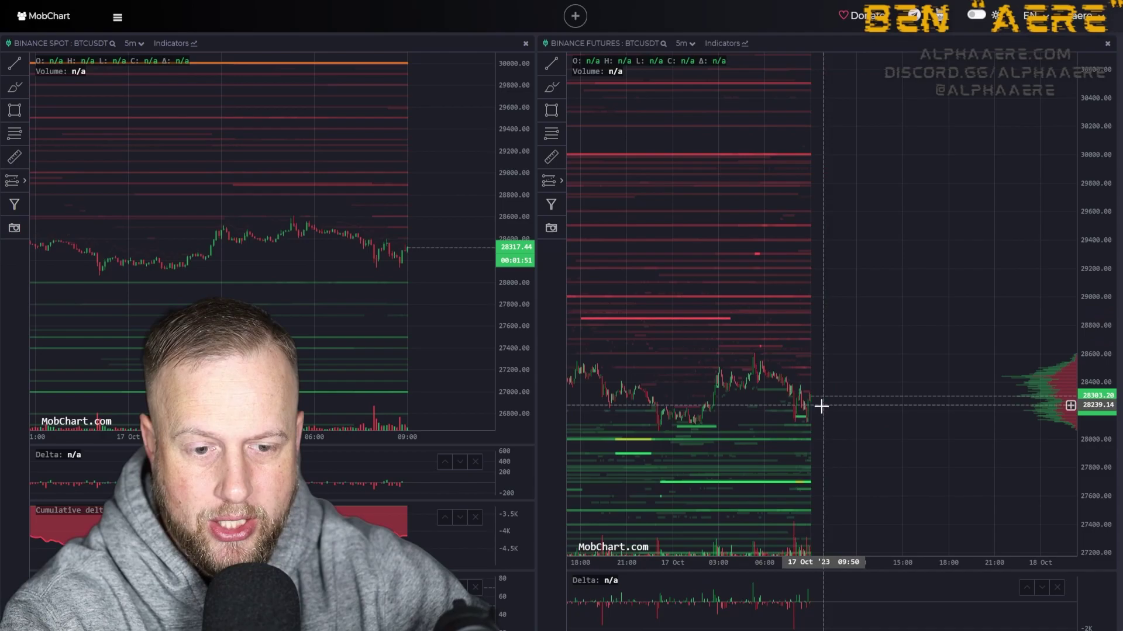
mouse_move(802, 416)
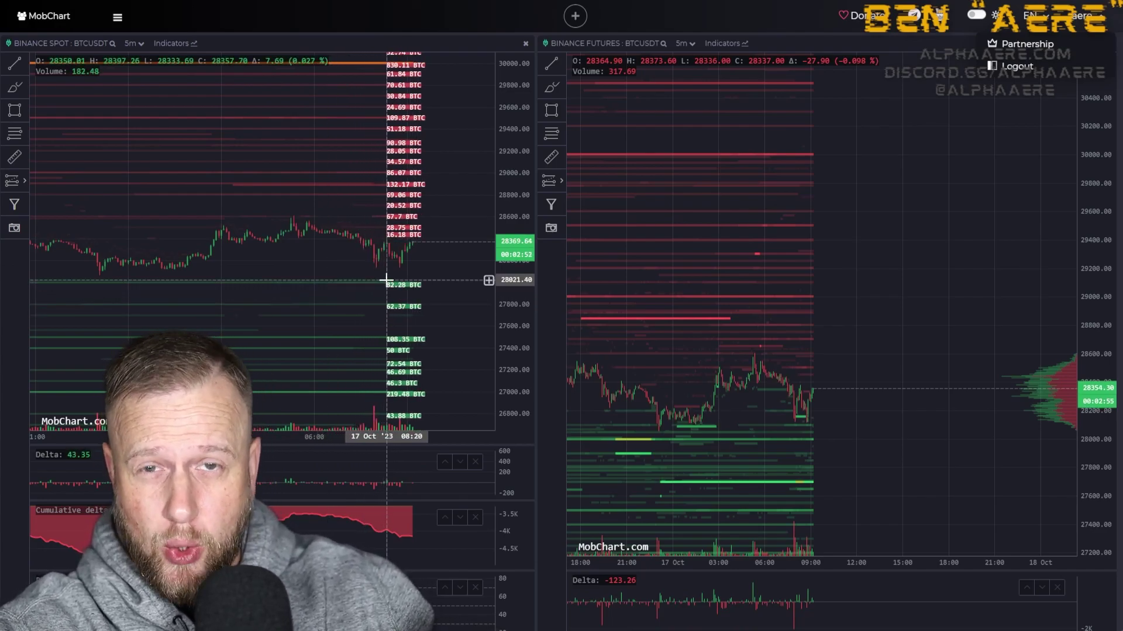
Switch back to the Bookmap window, then to the Notepad notes
key("alt+Tab")
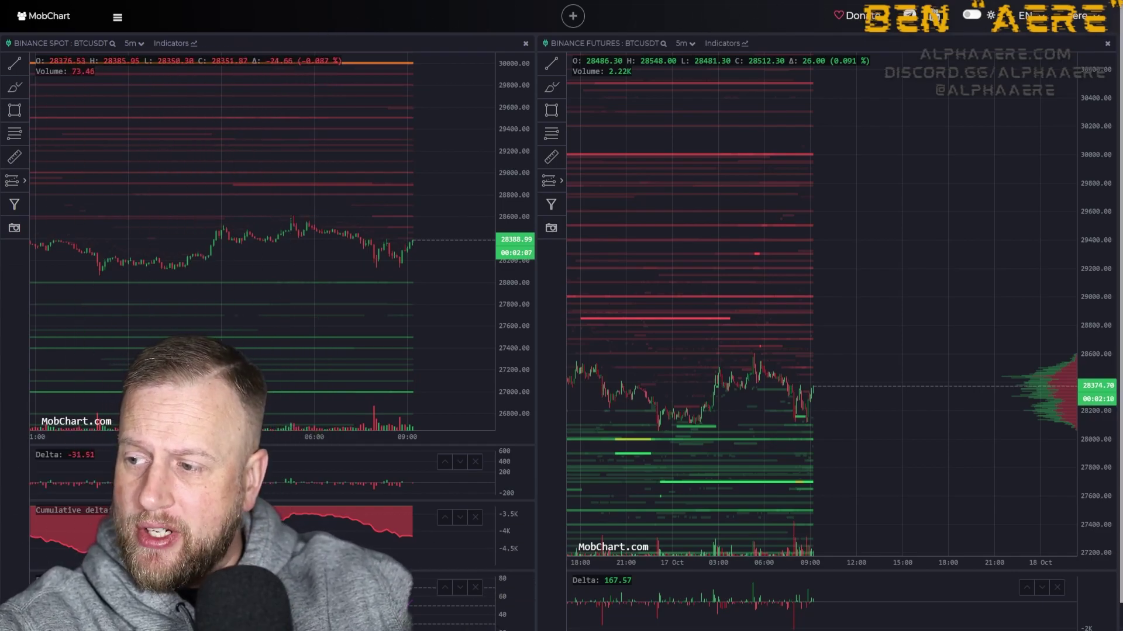
key("alt+Tab")
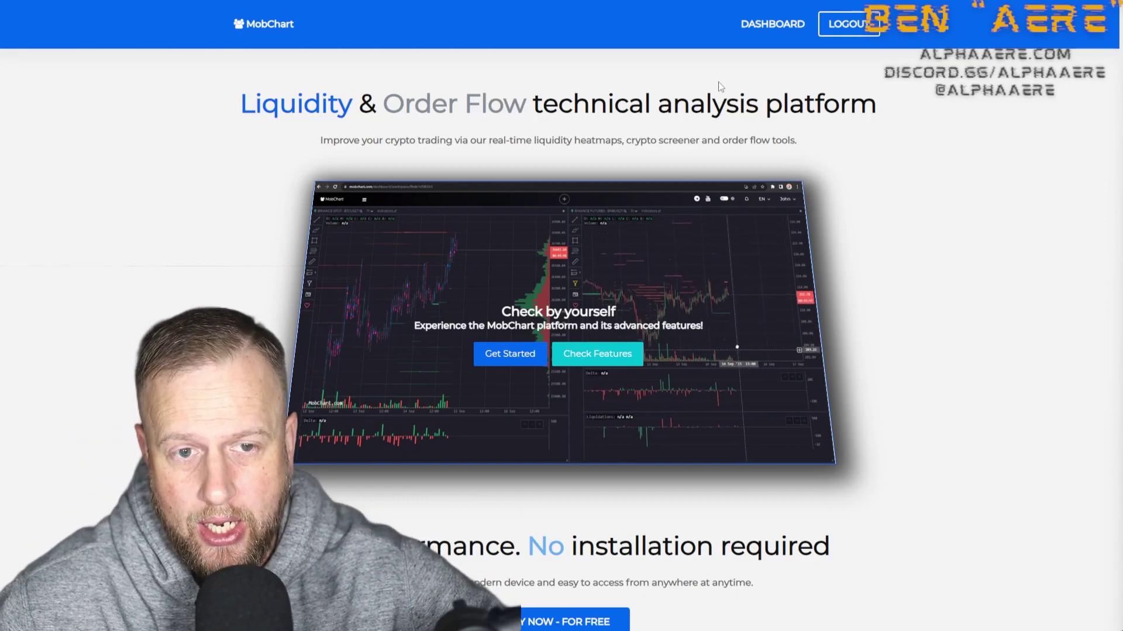
Create a workspace titled 'Testing' from the dashboard and enter it
left_click(773, 25)
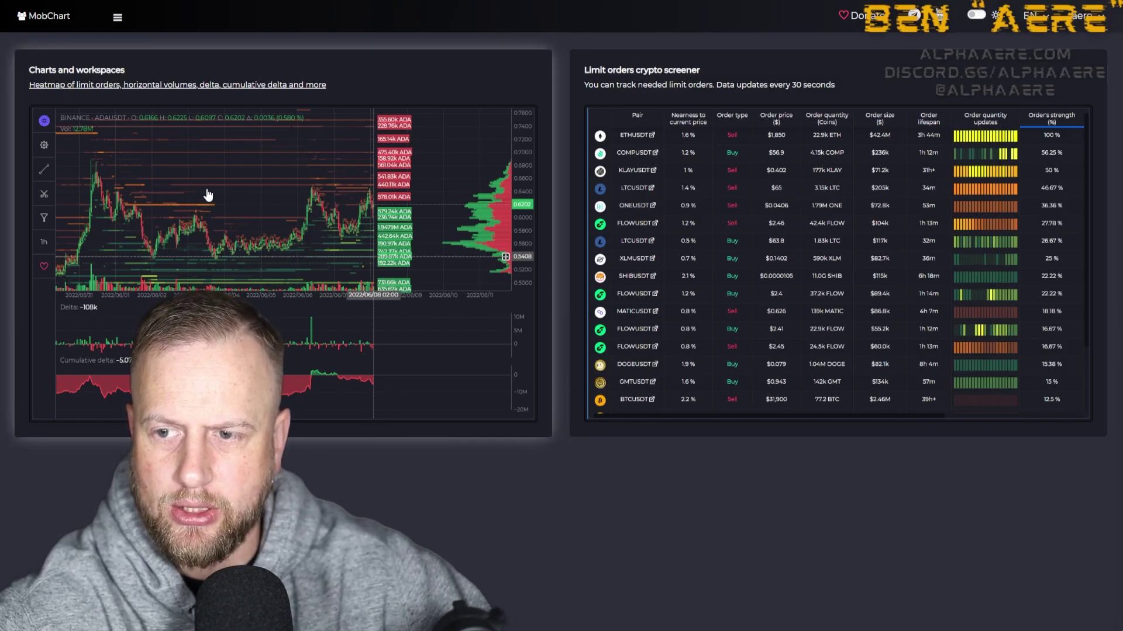
left_click(89, 73)
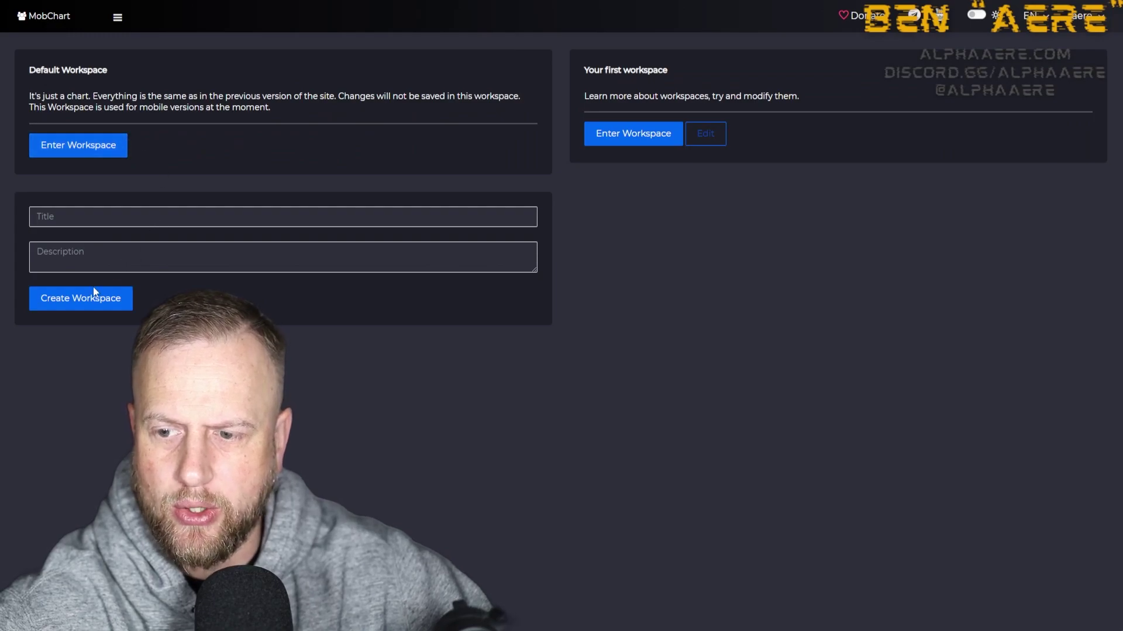
left_click(96, 208)
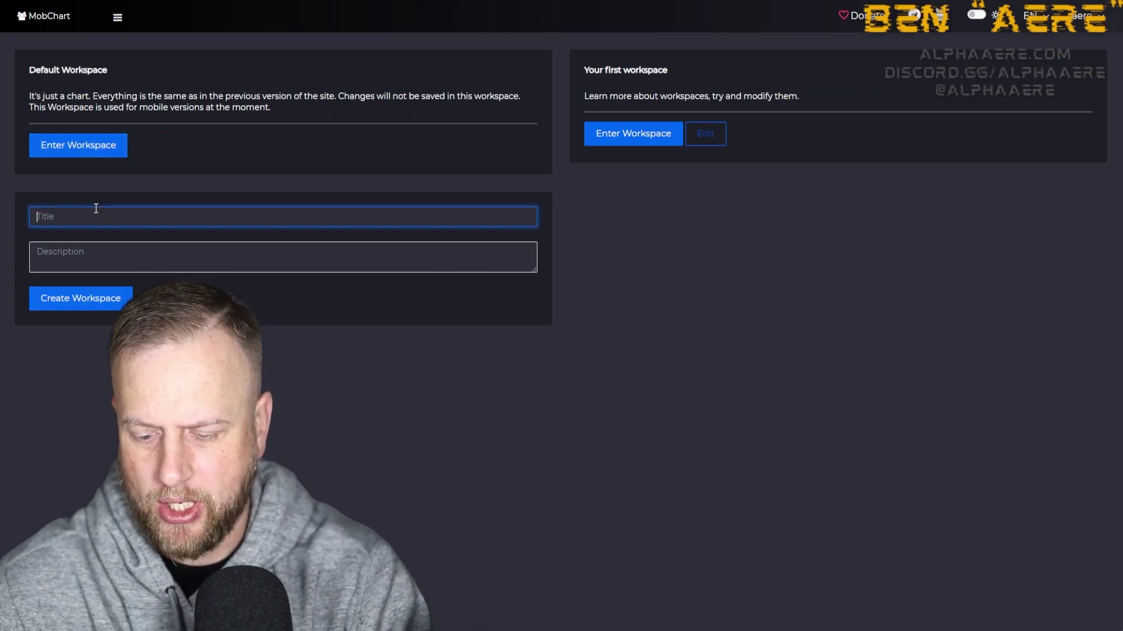
type("Testing")
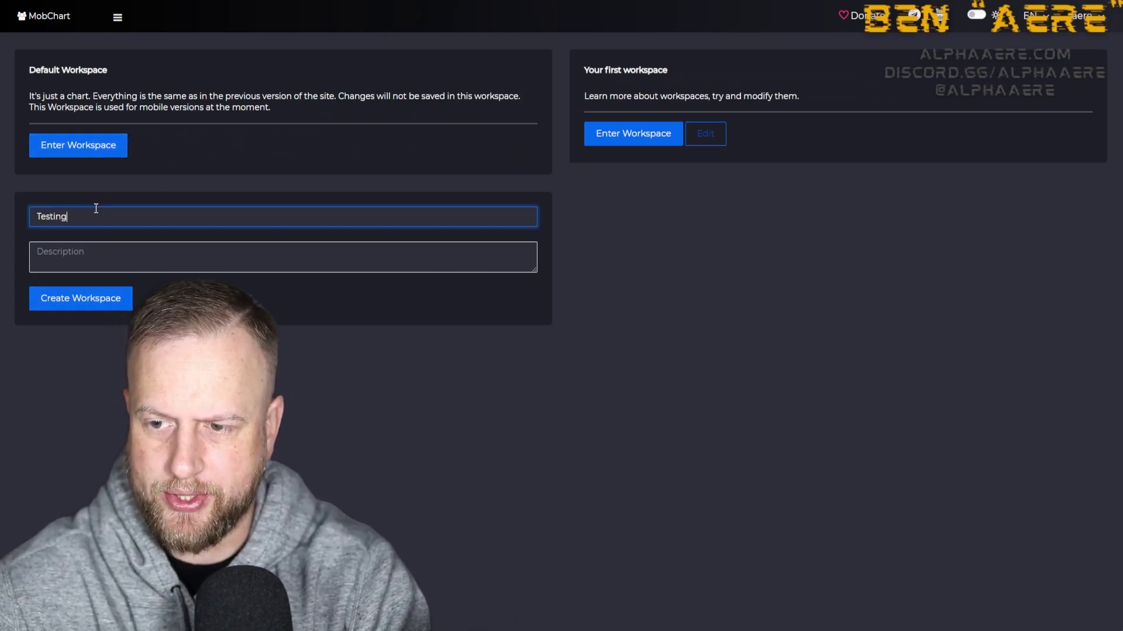
left_click(96, 301)
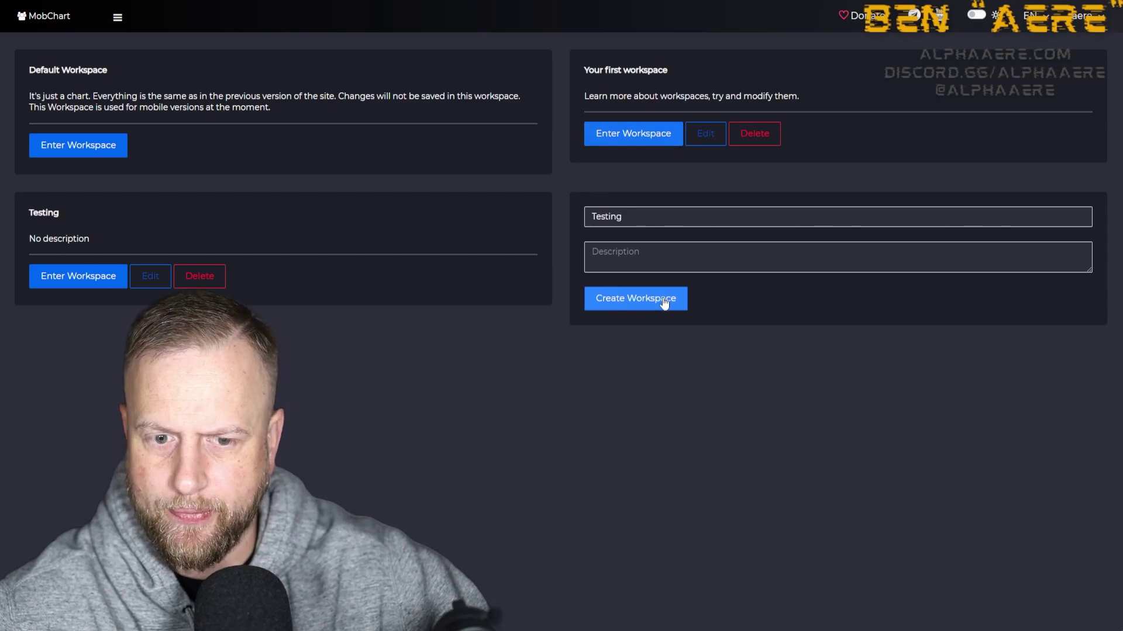
left_click(102, 157)
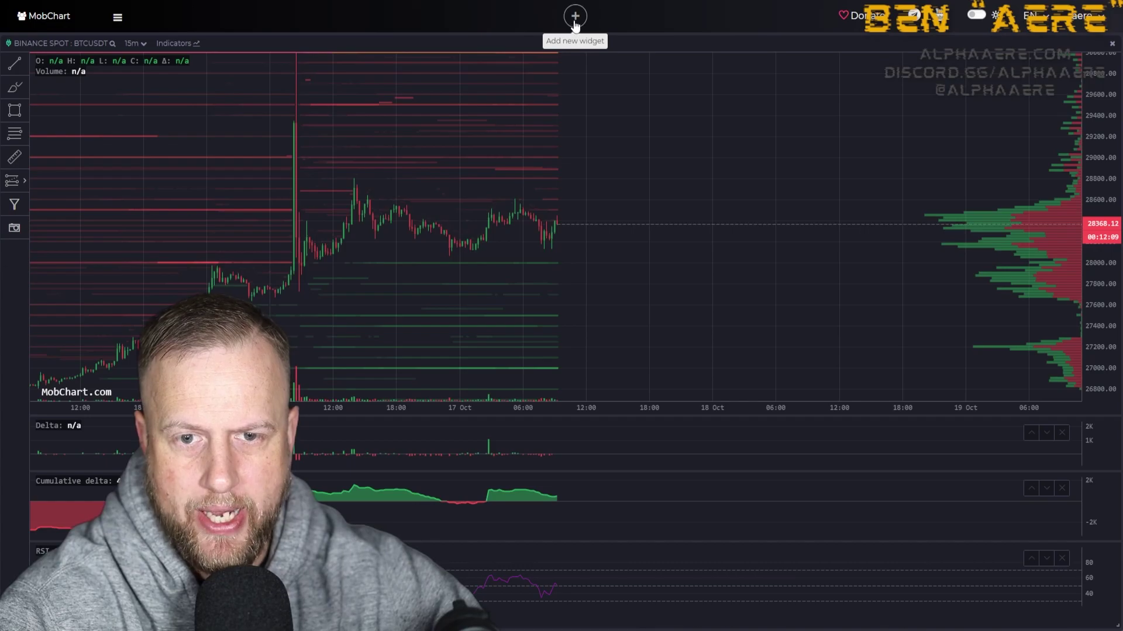
Zoom out the spot BTCUSDT chart and shrink its panel into the top-left corner
scroll(801, 450, "down", 5)
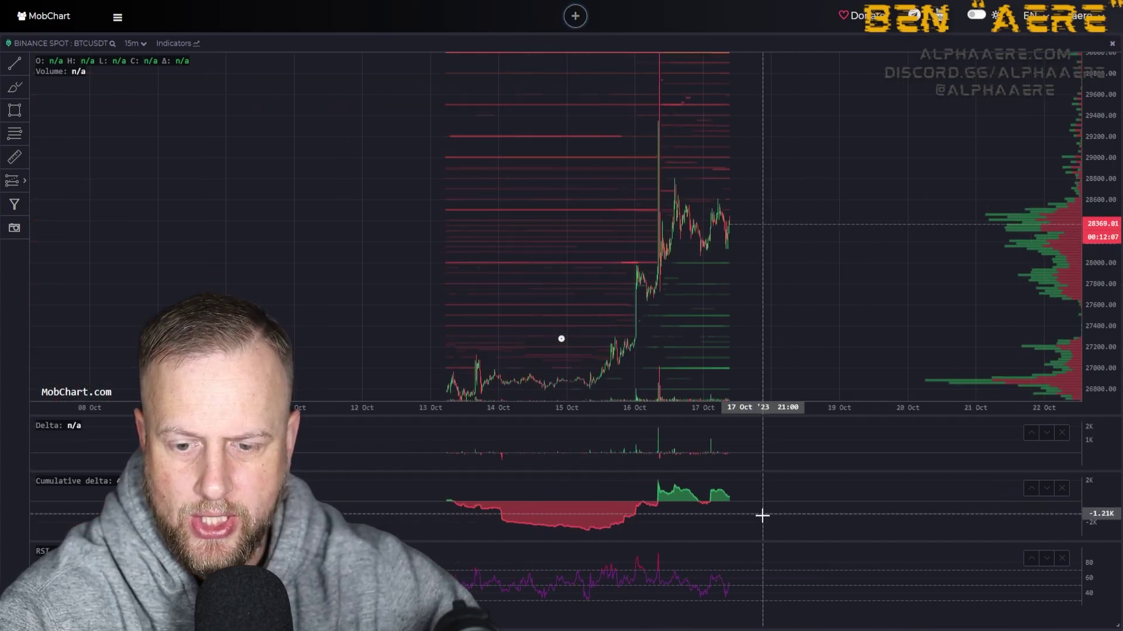
left_click_drag(1115, 624, 398, 469)
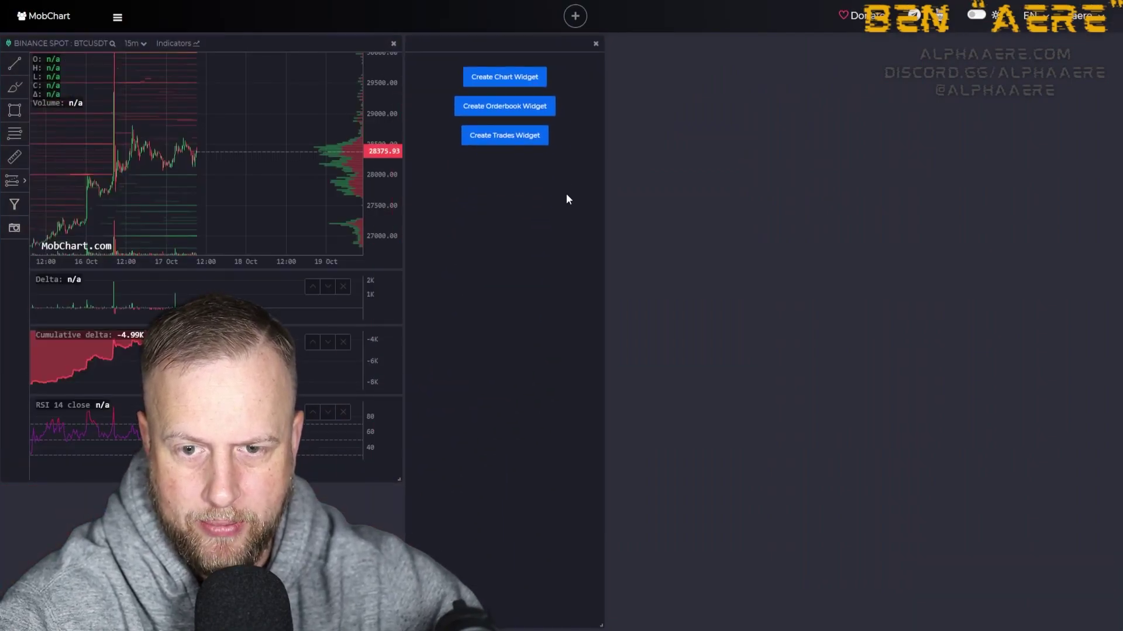
Turn the new widget into a Binance Futures BTCUSDT chart on 5-minute candles
left_click(515, 80)
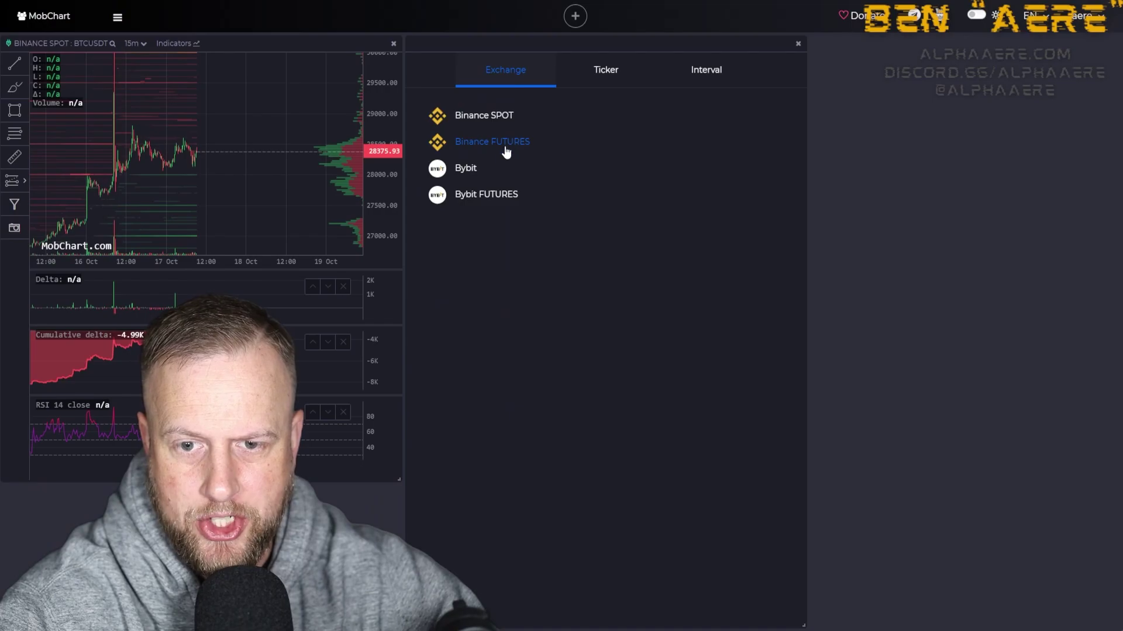
left_click(503, 144)
left_click(519, 108)
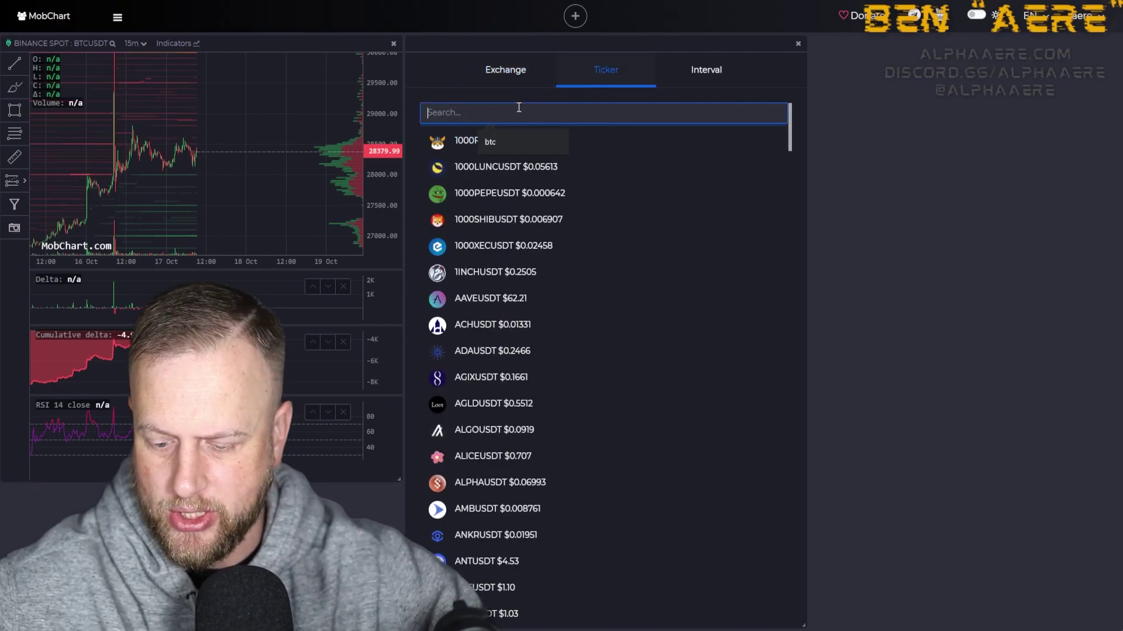
type("btc")
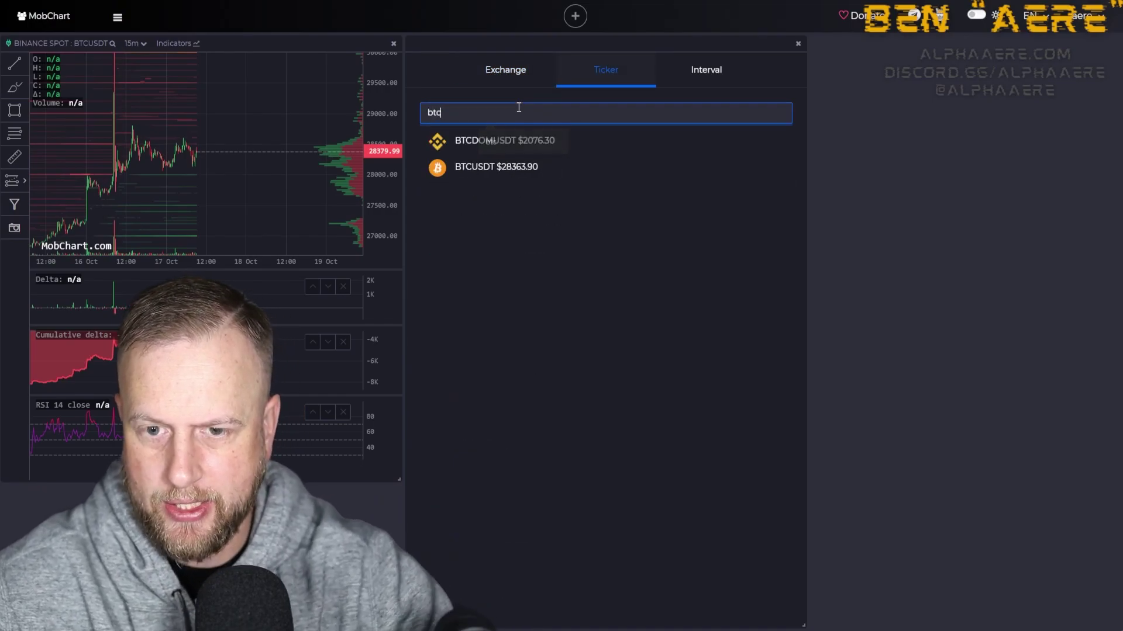
left_click(512, 169)
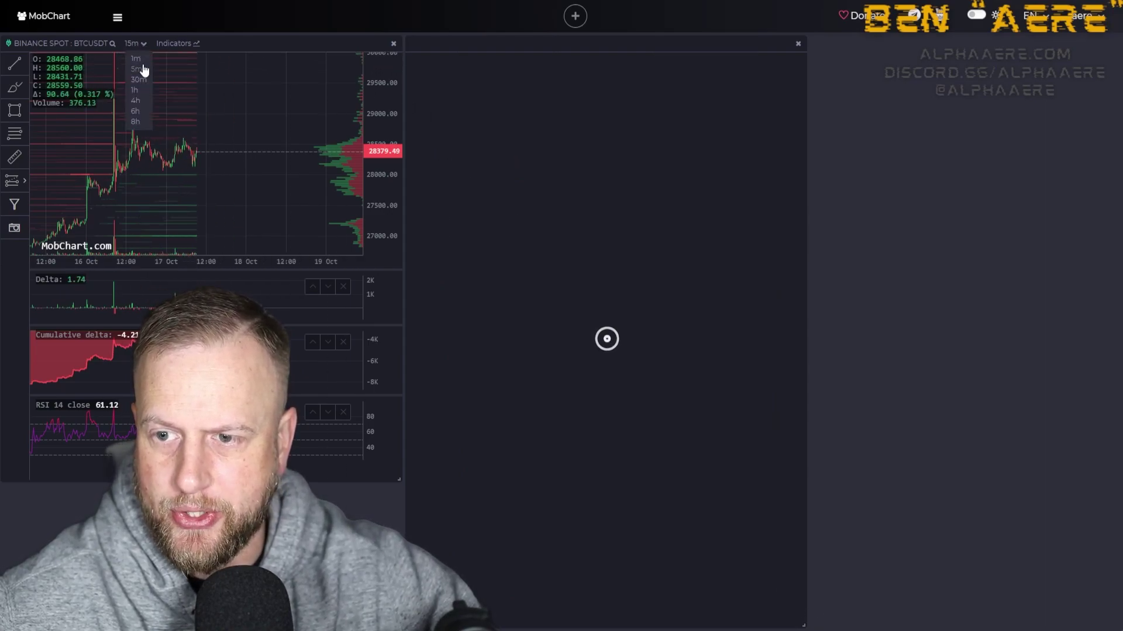
left_click(144, 70)
Resize both panels and place the futures chart in the top-right slot
left_click_drag(805, 627, 963, 476)
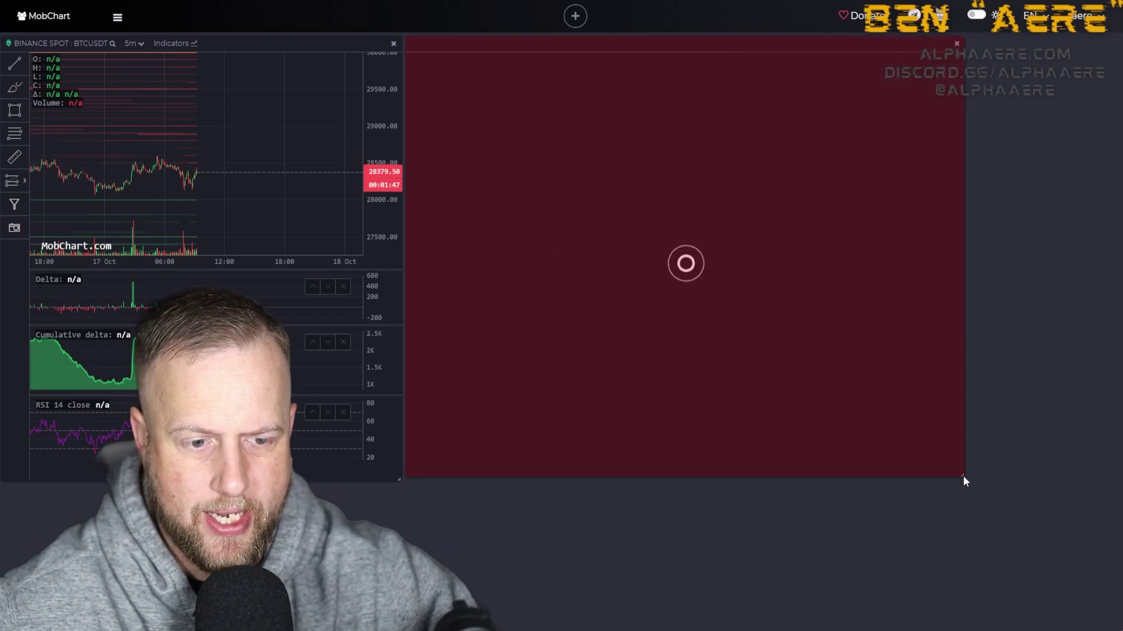
left_click_drag(400, 478, 535, 480)
left_click_drag(604, 494, 745, 68)
left_click(725, 43)
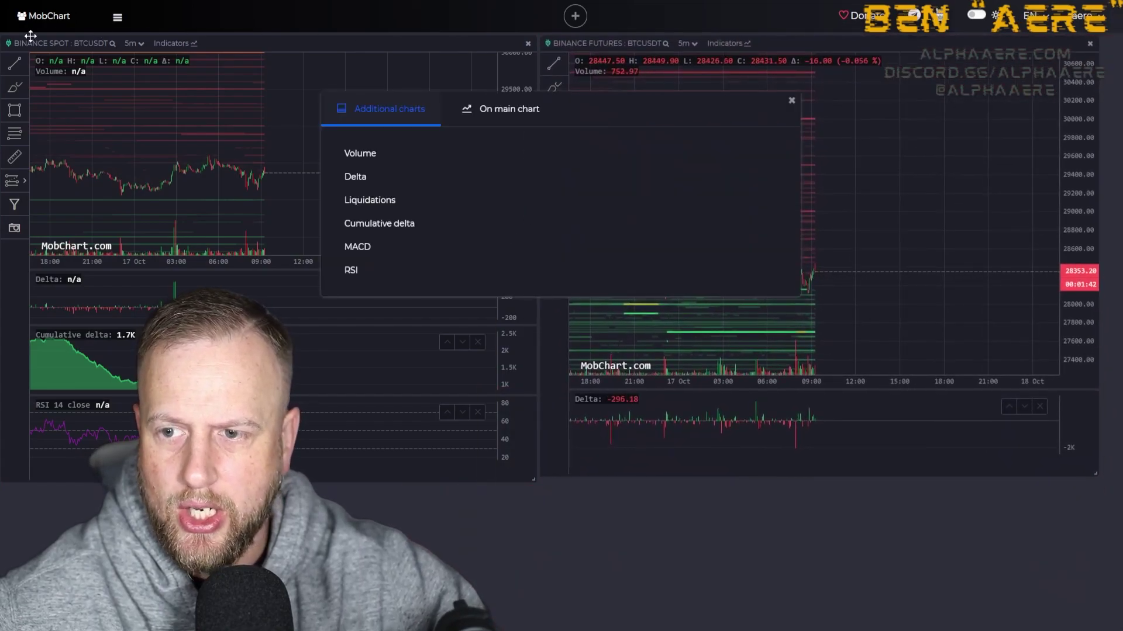
Dismiss the Indicators dialog, lengthen the futures panel, and rescale the spot chart's price axis
left_click(792, 101)
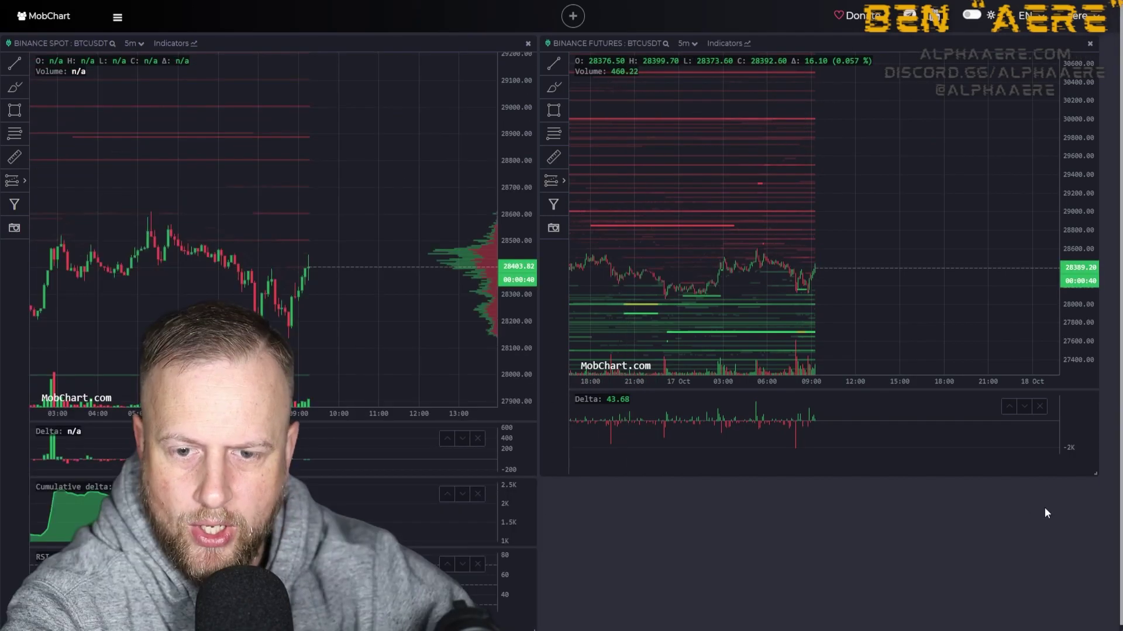
left_click_drag(1099, 477, 1091, 595)
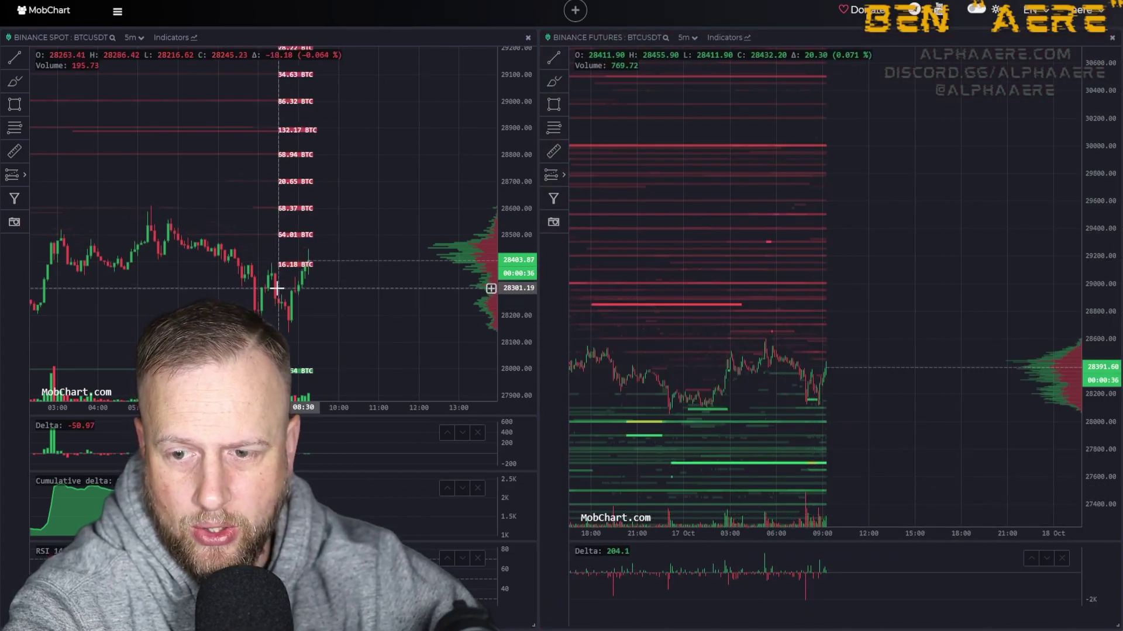
scroll(347, 305, "up", 5)
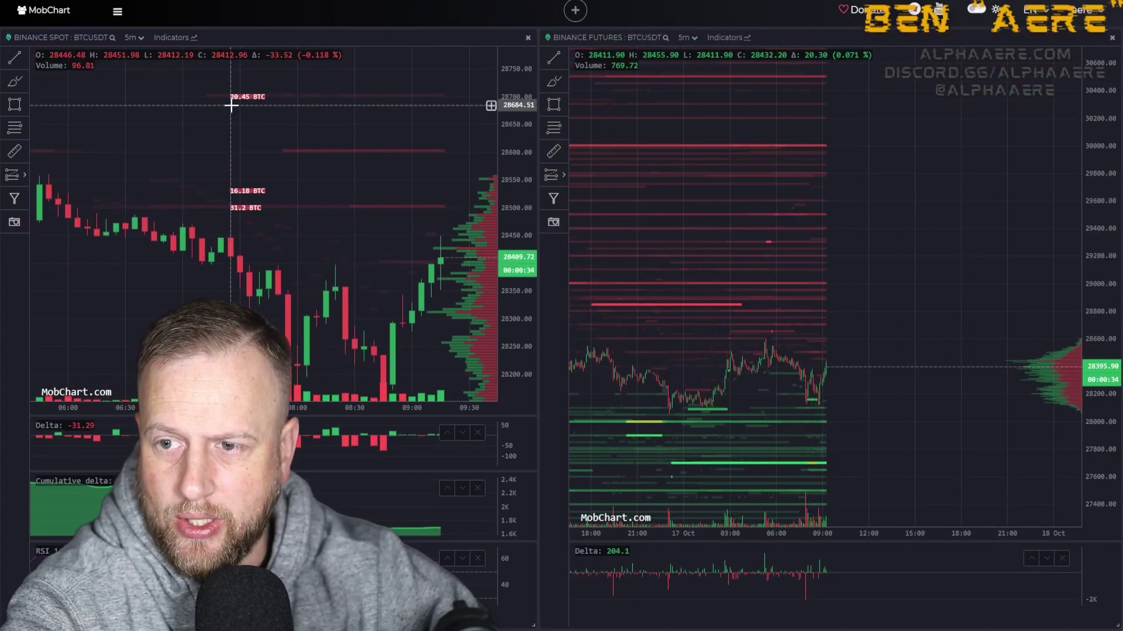
left_click_drag(512, 88, 512, 266)
scroll(413, 218, "down", 5)
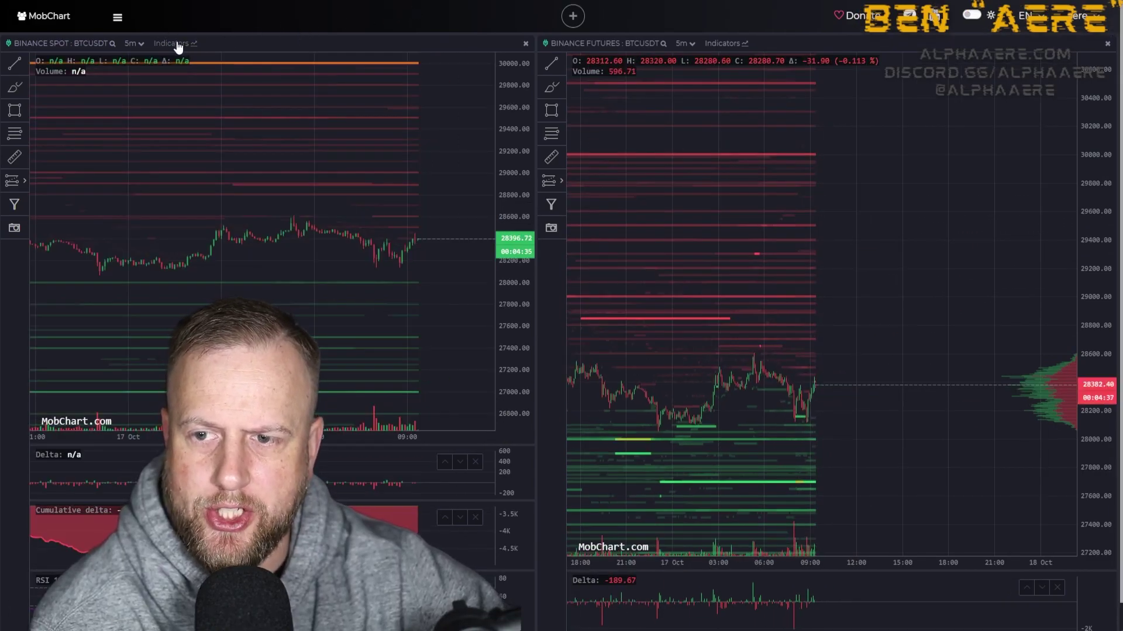
Enable delta-mode Footprints on the spot chart, then scroll down below the charts
left_click(175, 43)
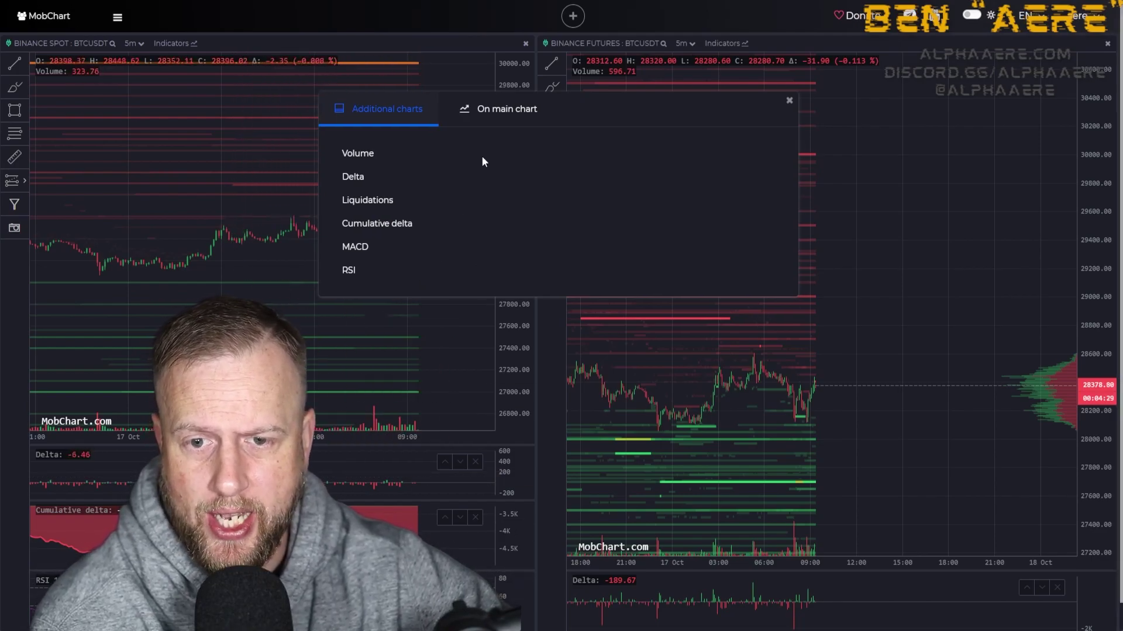
left_click(498, 119)
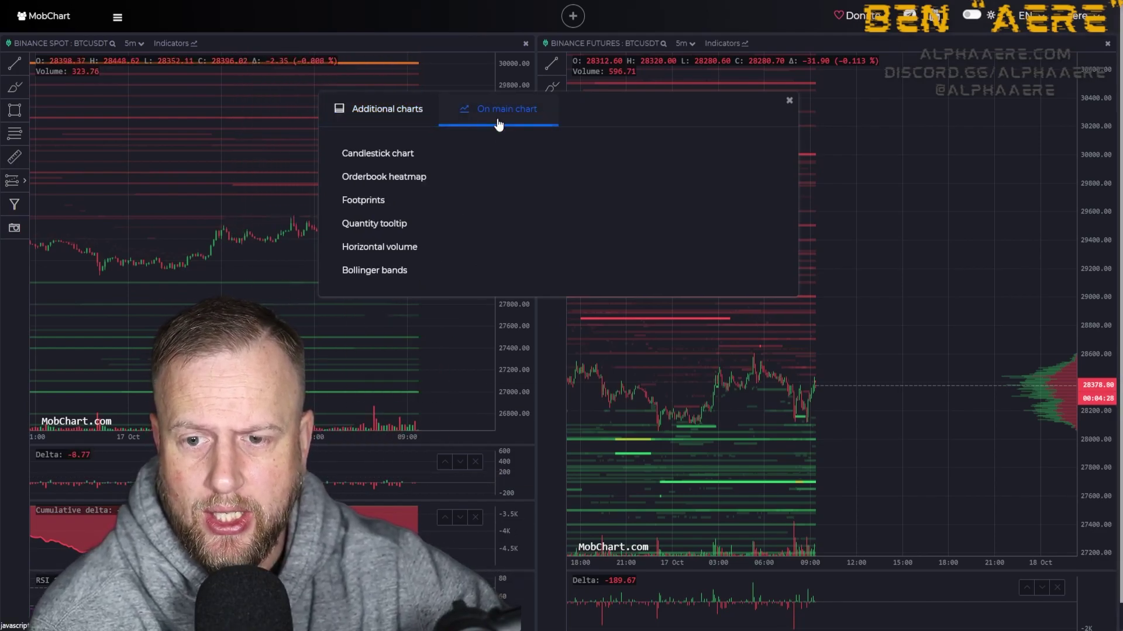
left_click(362, 205)
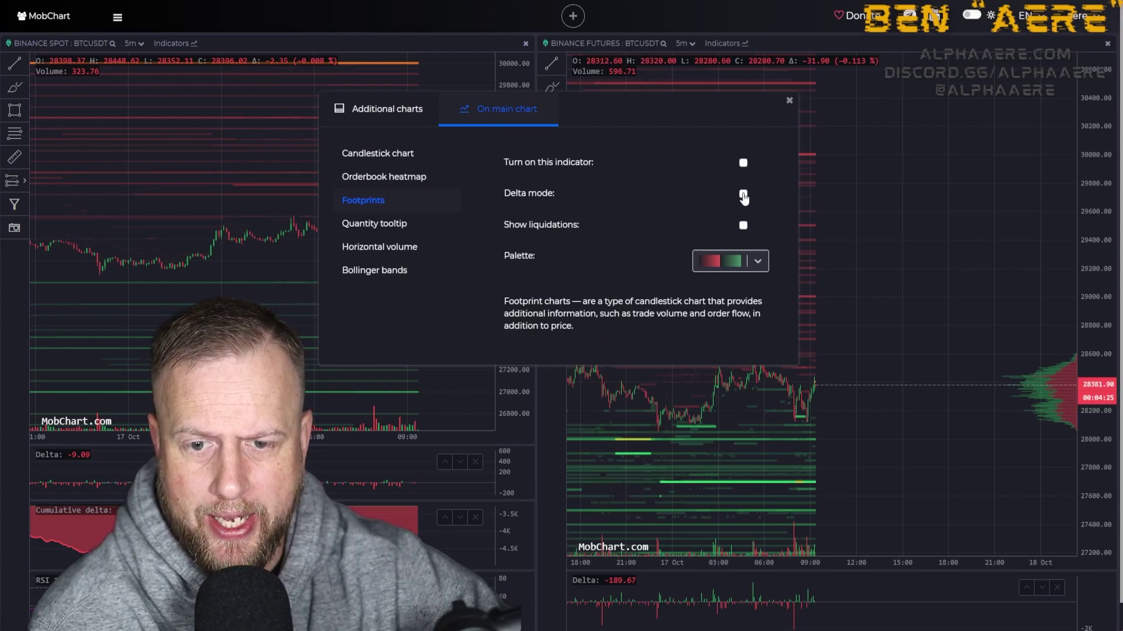
left_click(789, 99)
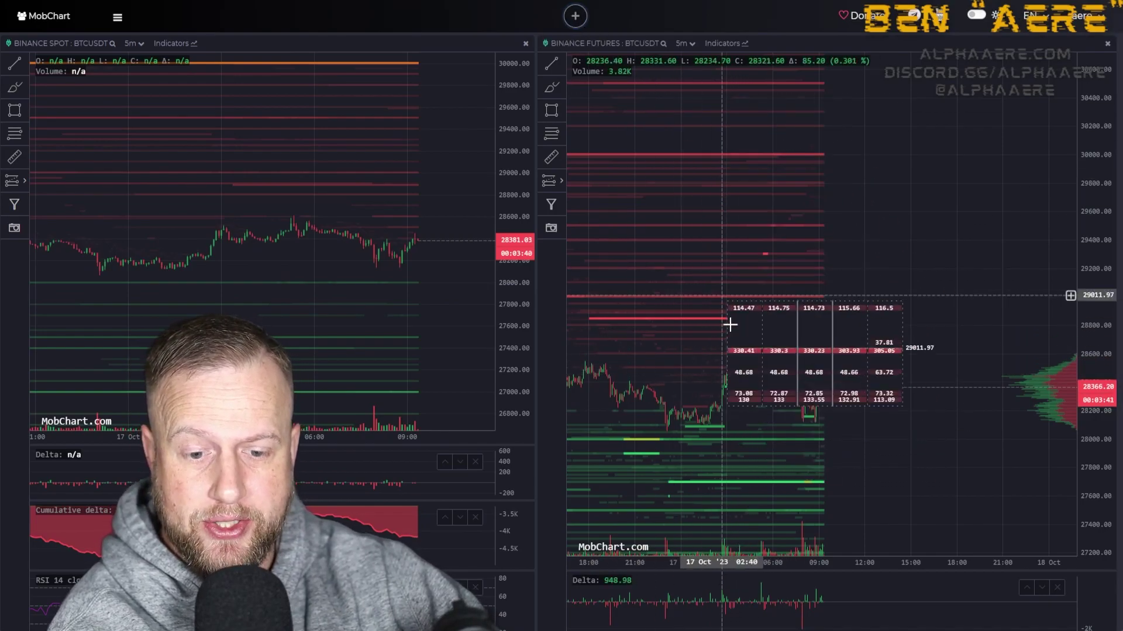
scroll(729, 321, "down", 5)
scroll(1108, 362, "down", 6)
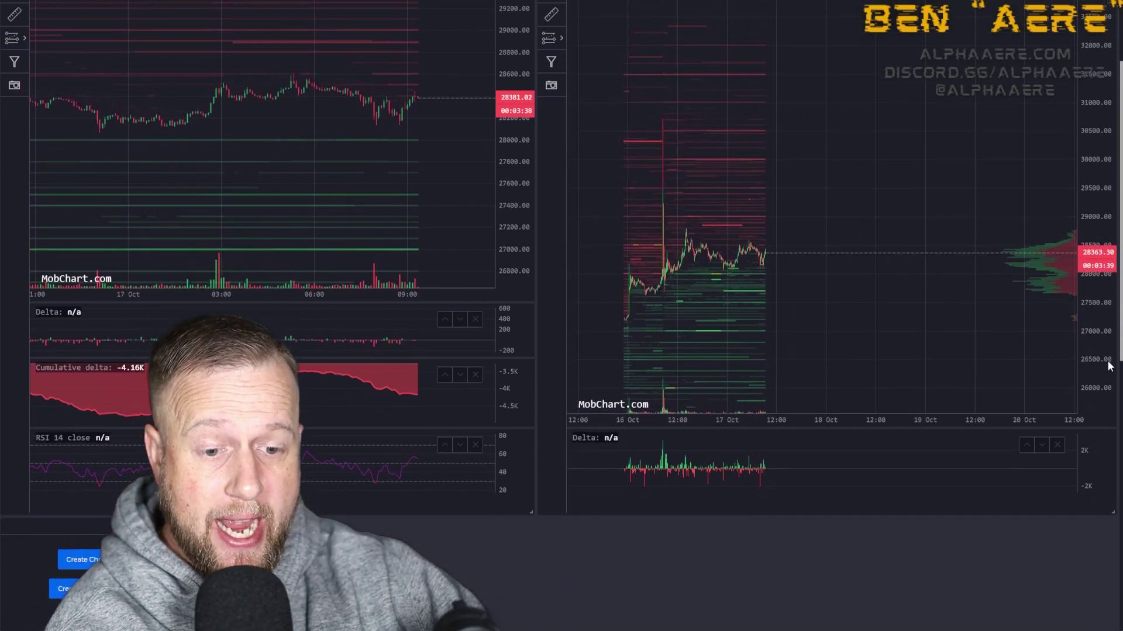
Create a widget on Binance SPOT with ticker FLMUSDT and scroll to view its order book
left_click(96, 354)
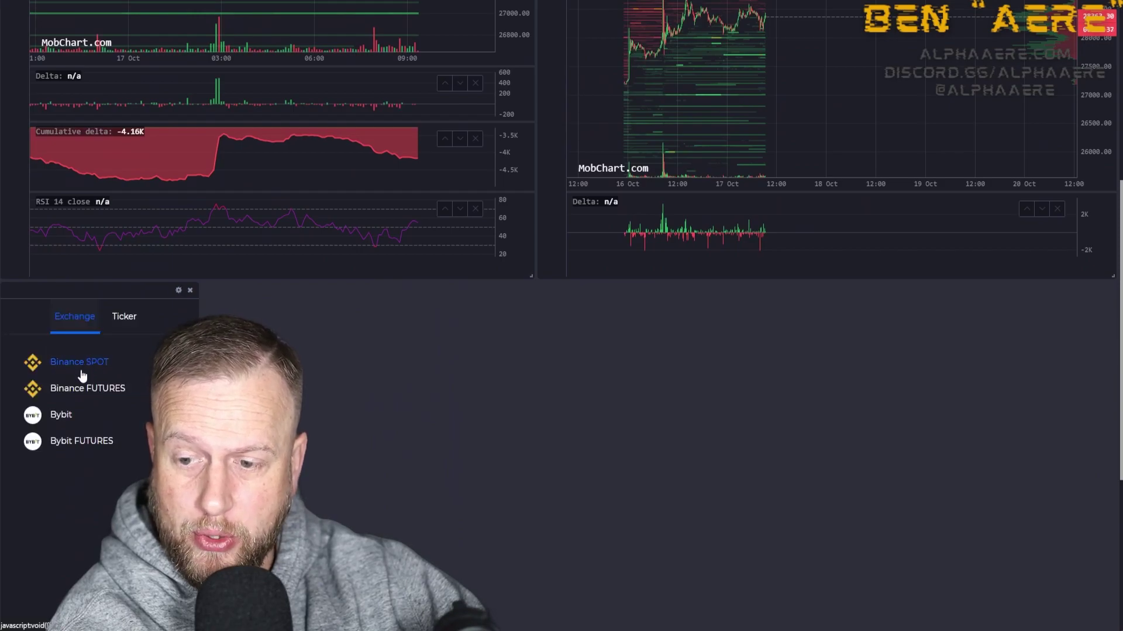
left_click(80, 369)
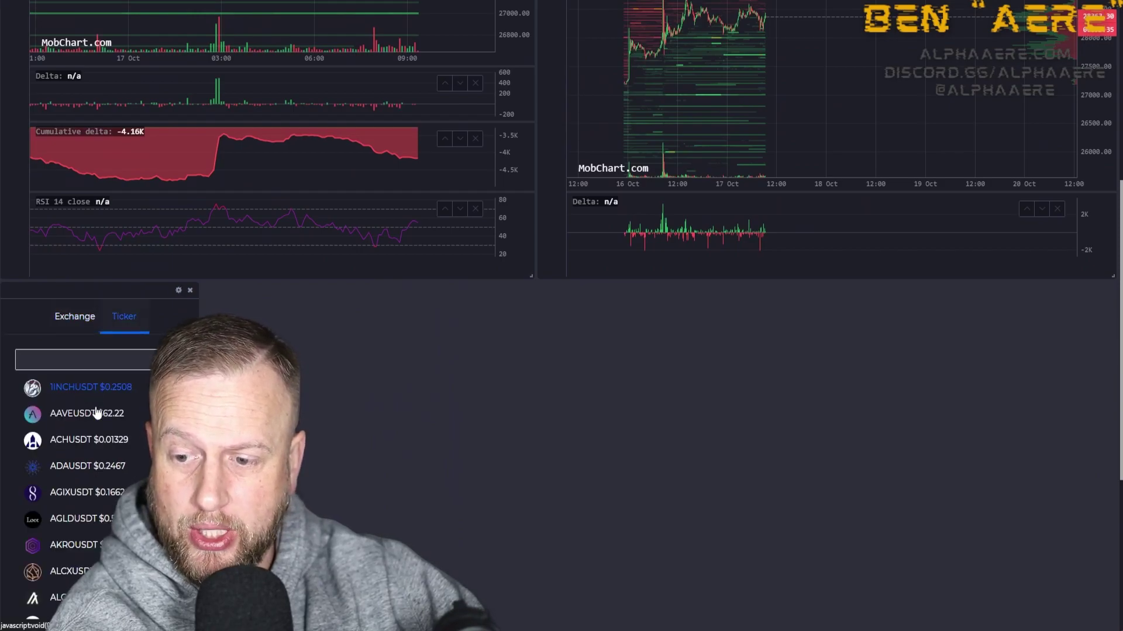
scroll(92, 425, "down", 2)
scroll(92, 425, "down", 15)
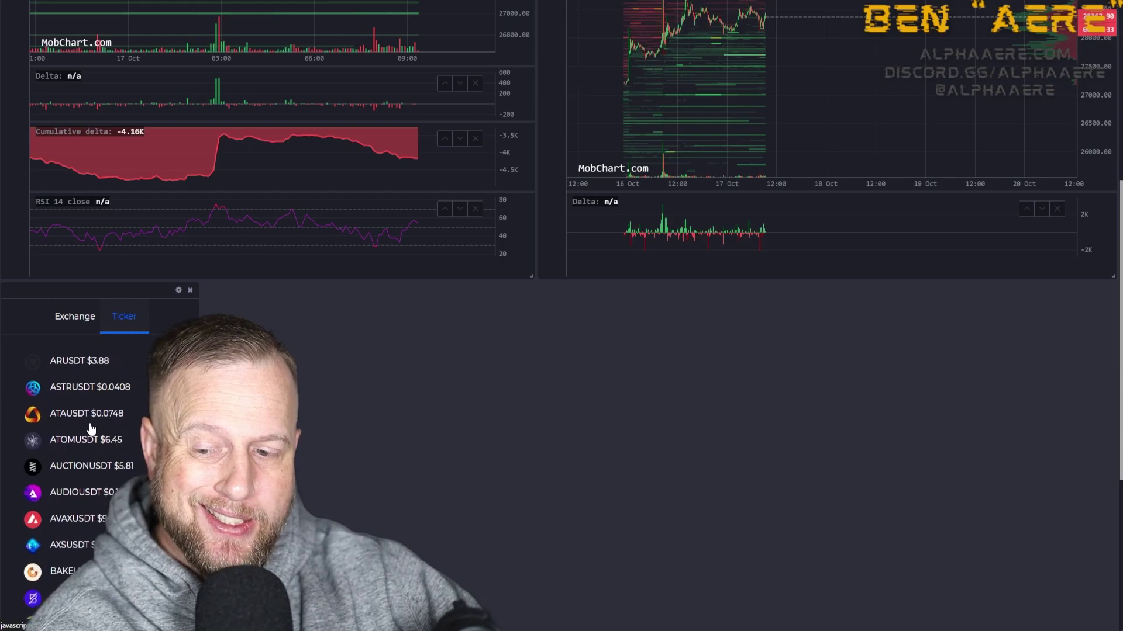
scroll(92, 429, "down", 15)
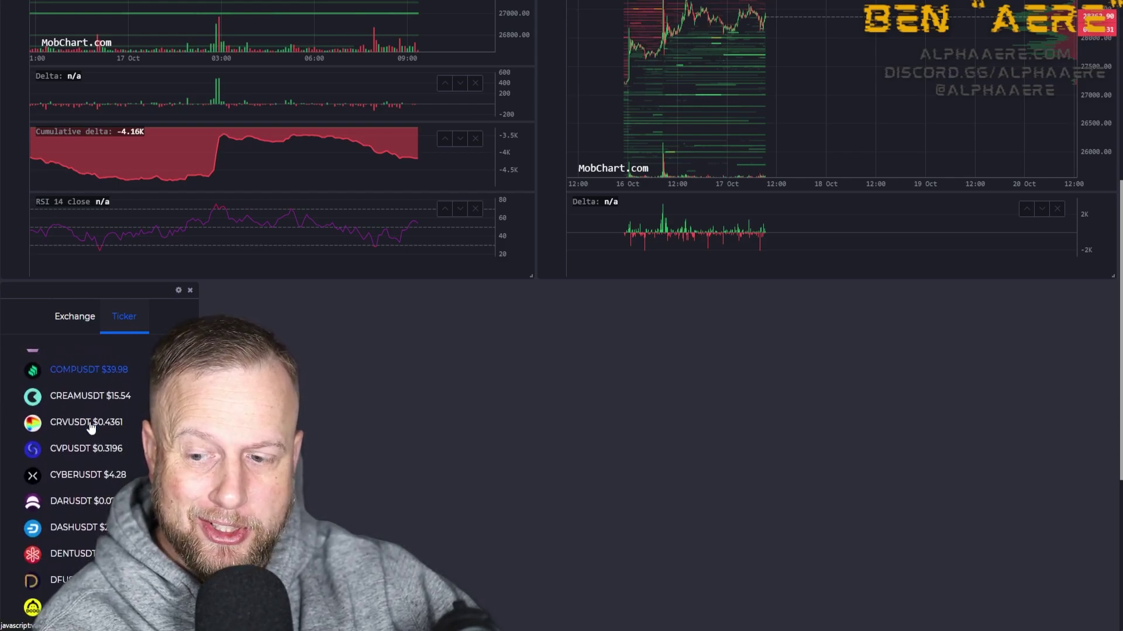
scroll(92, 429, "down", 15)
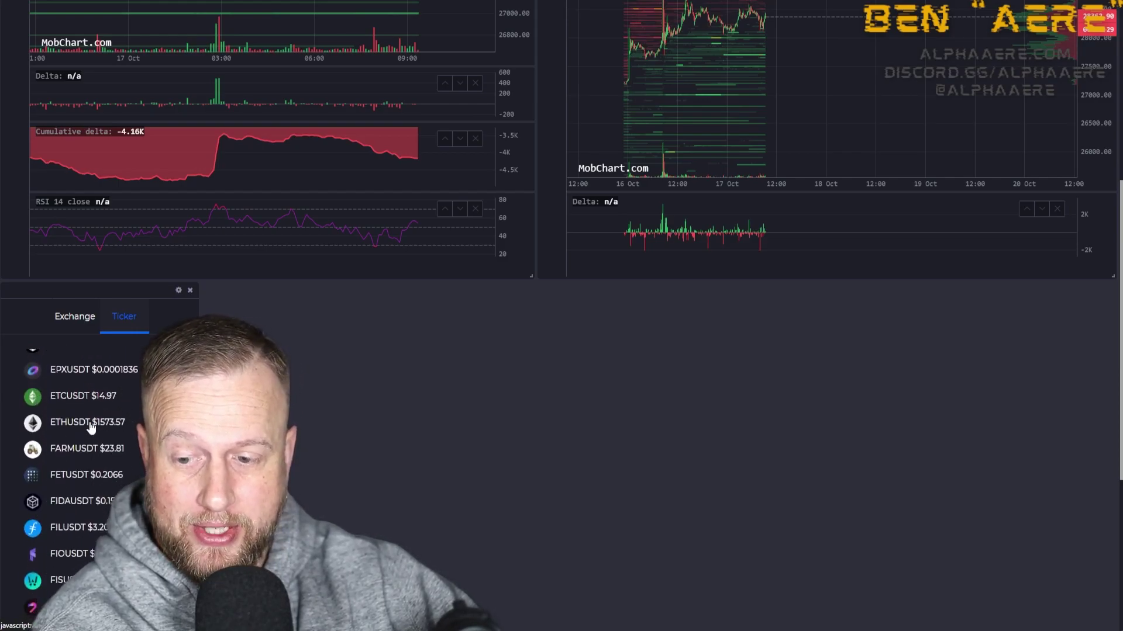
left_click(83, 489)
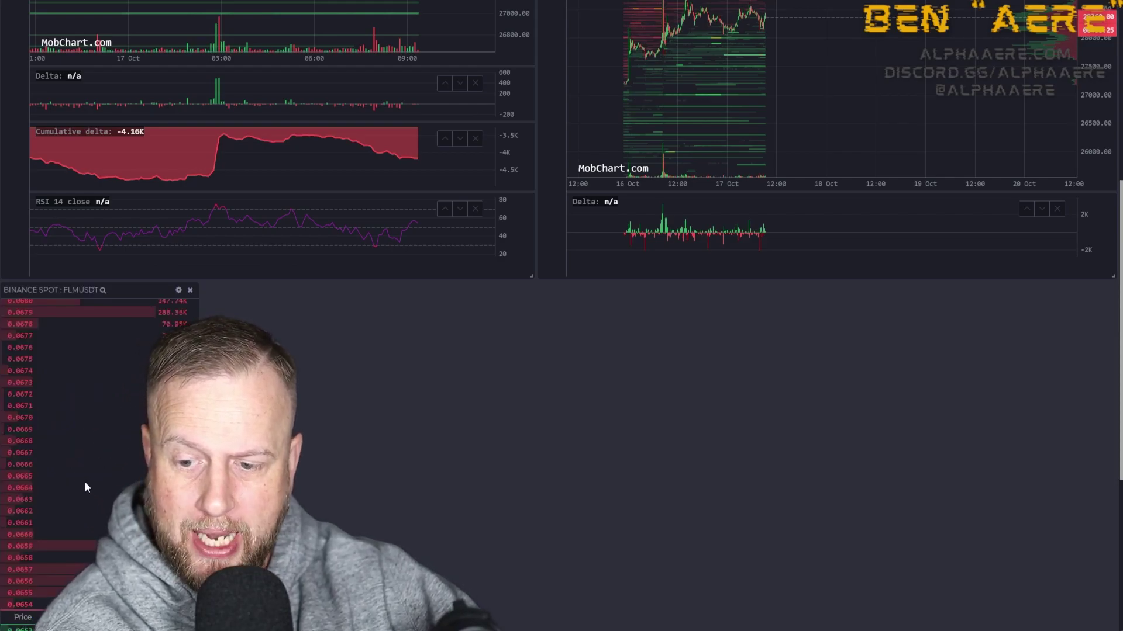
scroll(71, 506, "down", 2)
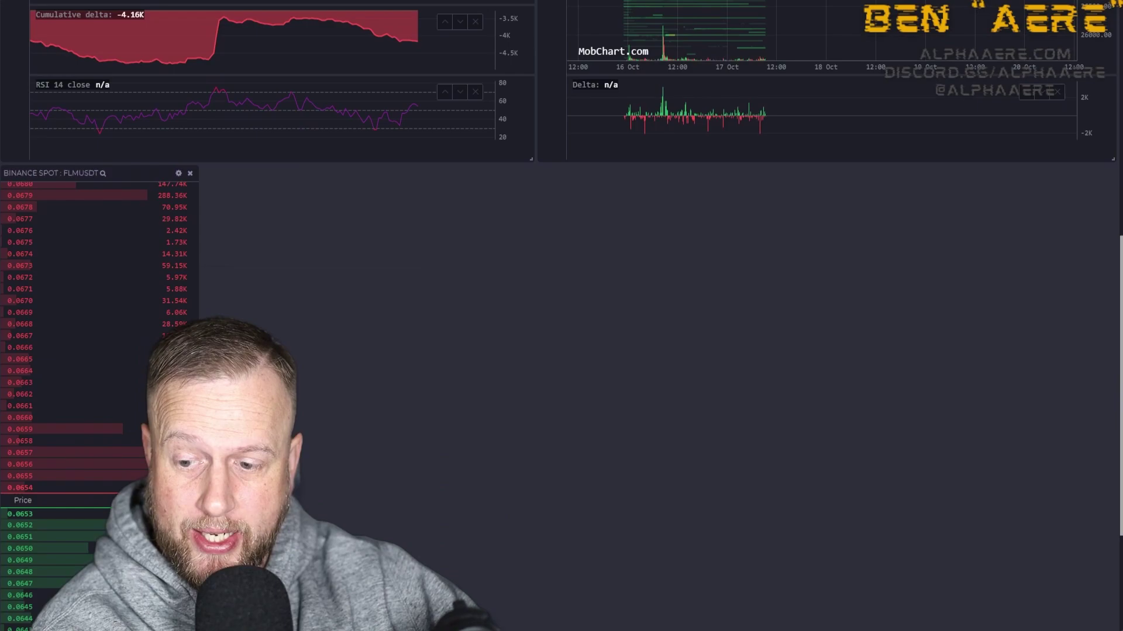
scroll(86, 163, "down", 3)
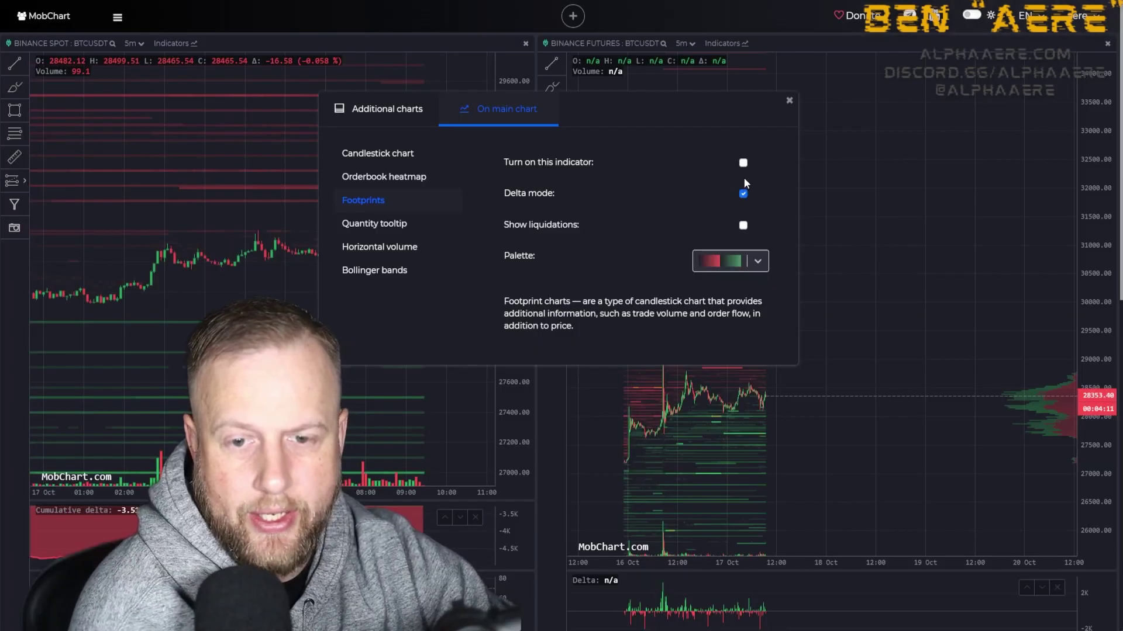
Confirm Footprints delta mode, then uncheck 'Turn on this indicator' for Footprints on the spot chart
left_click(743, 193)
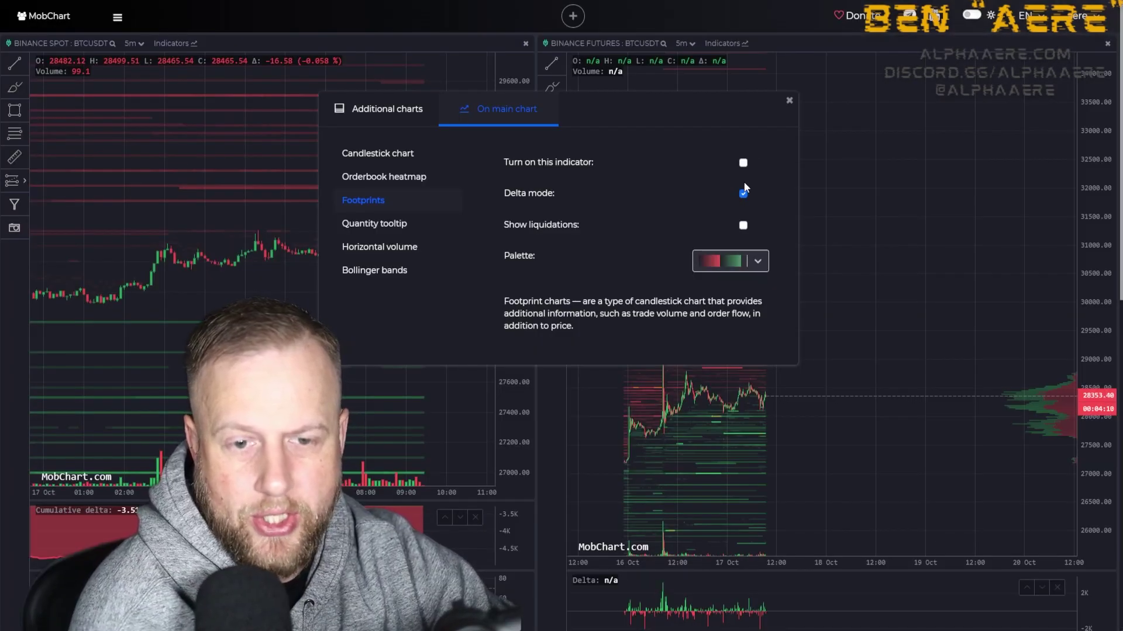
left_click(788, 101)
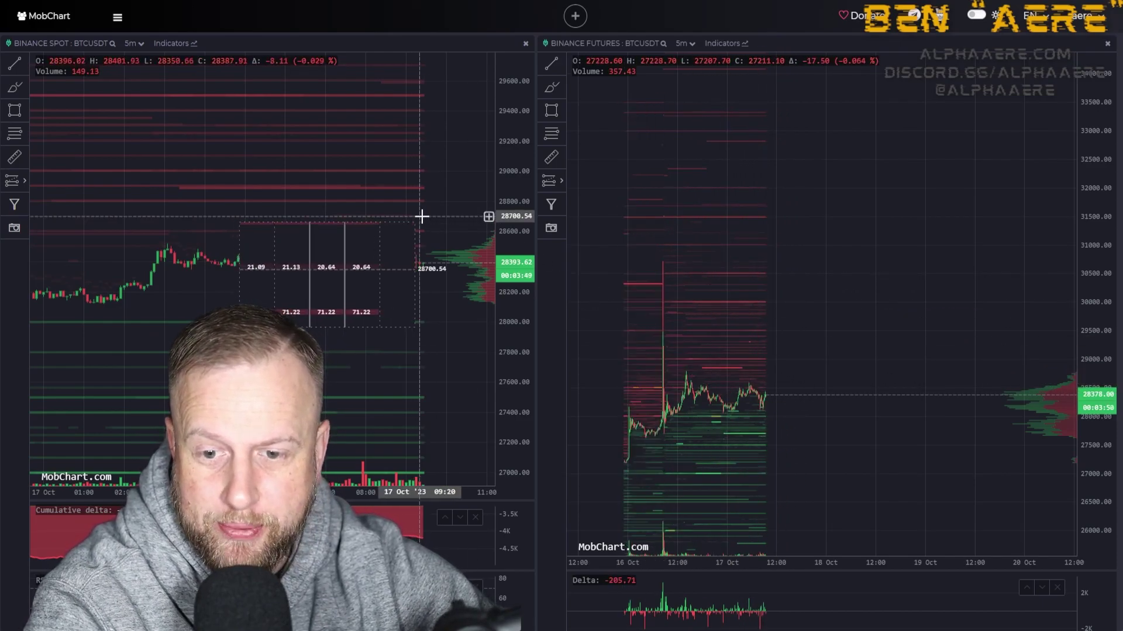
left_click(173, 43)
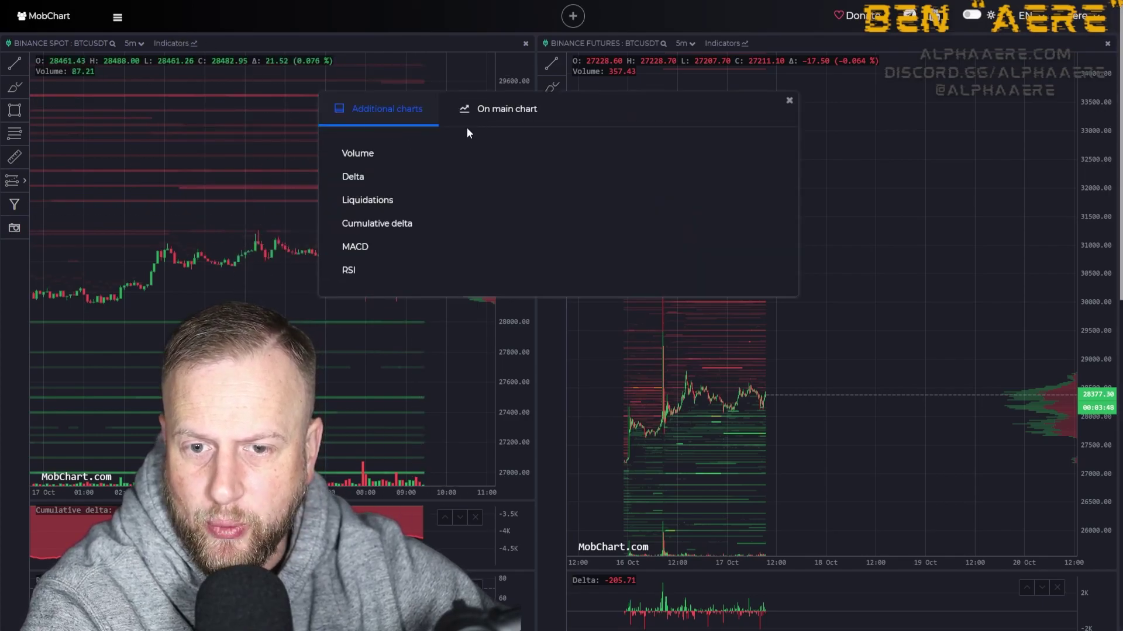
left_click(499, 115)
left_click(381, 202)
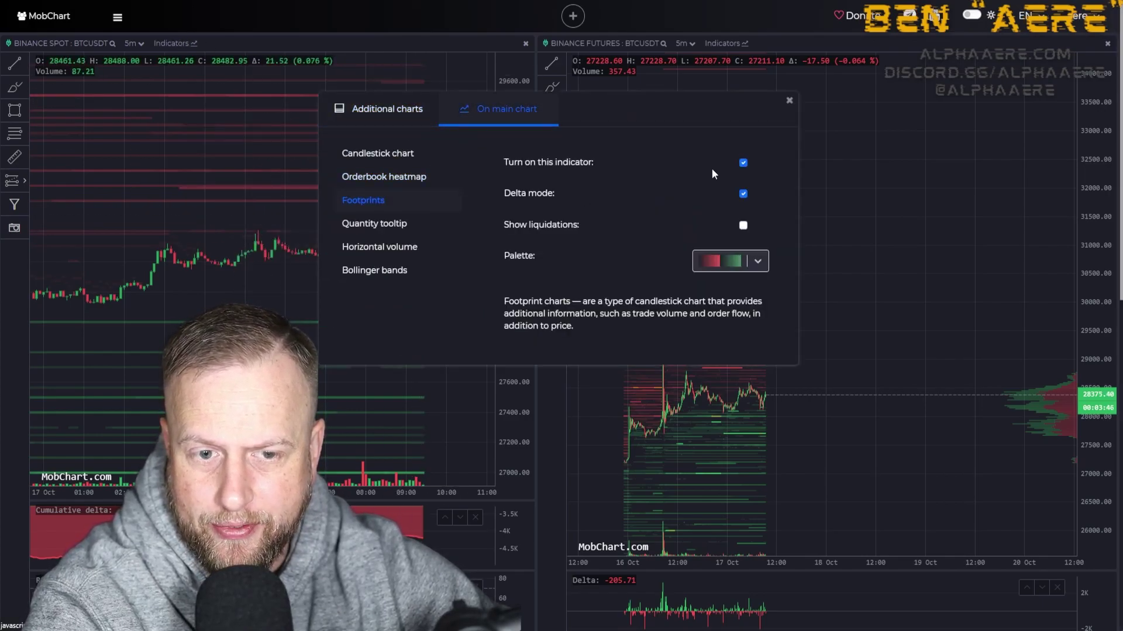
left_click(743, 164)
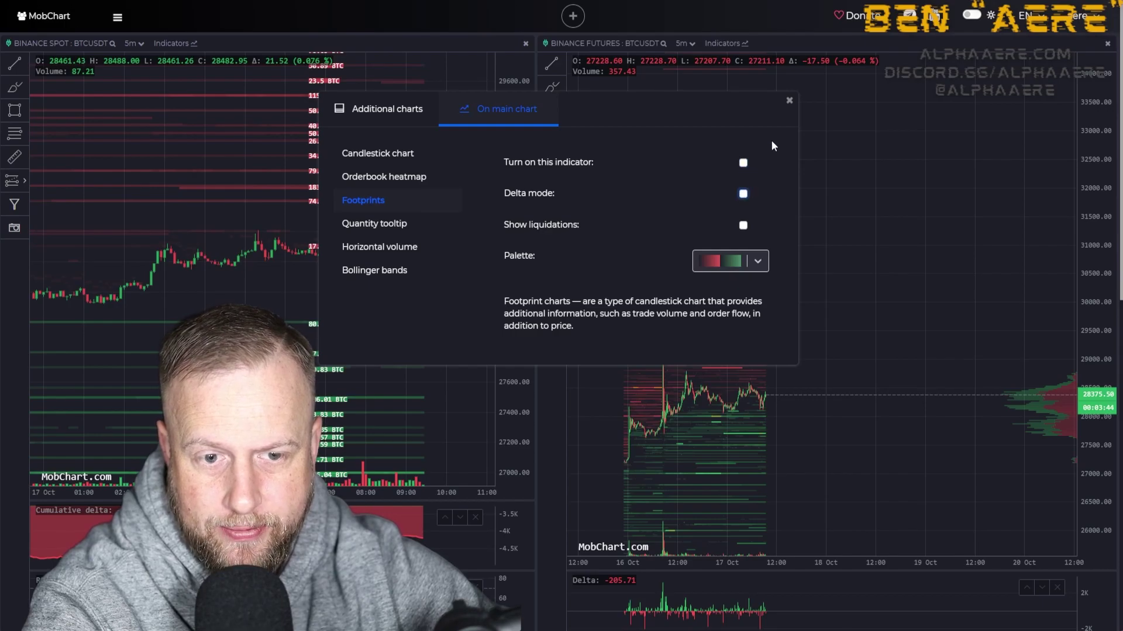
left_click(789, 100)
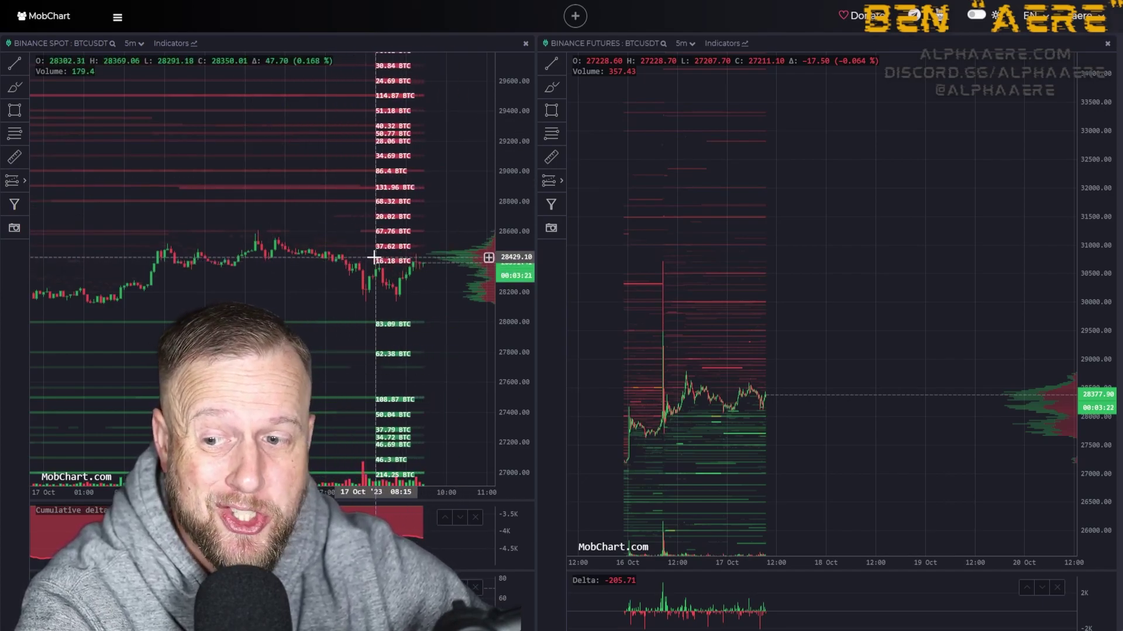
Zoom the spot BTCUSDT heatmap out until it spans about 18:00–12:00
left_click(23, 181)
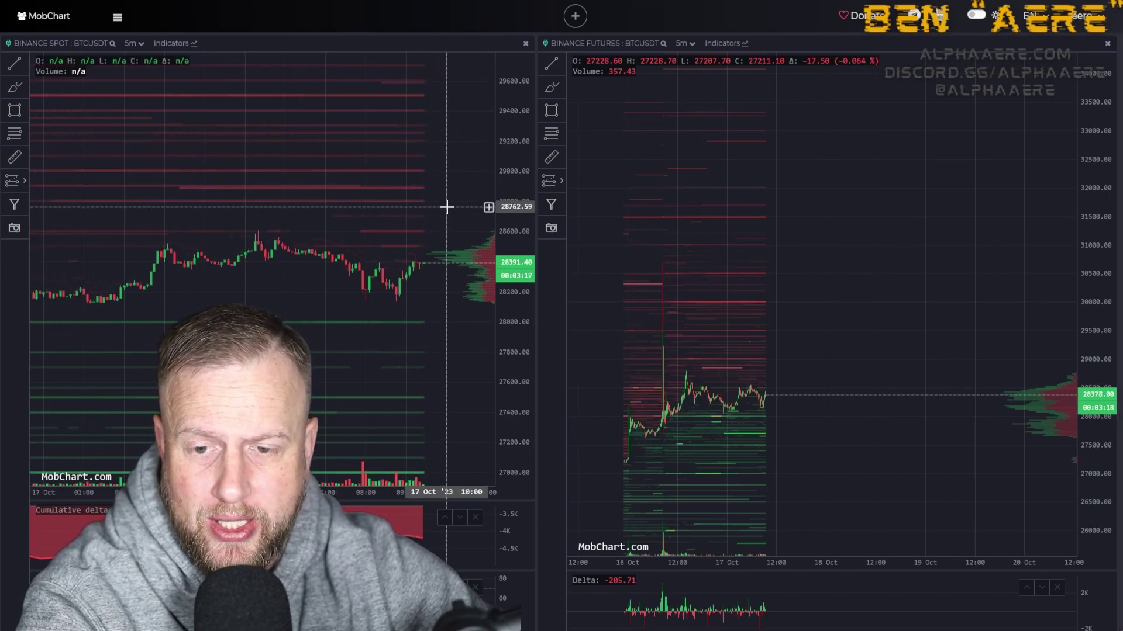
scroll(410, 199, "down", 3)
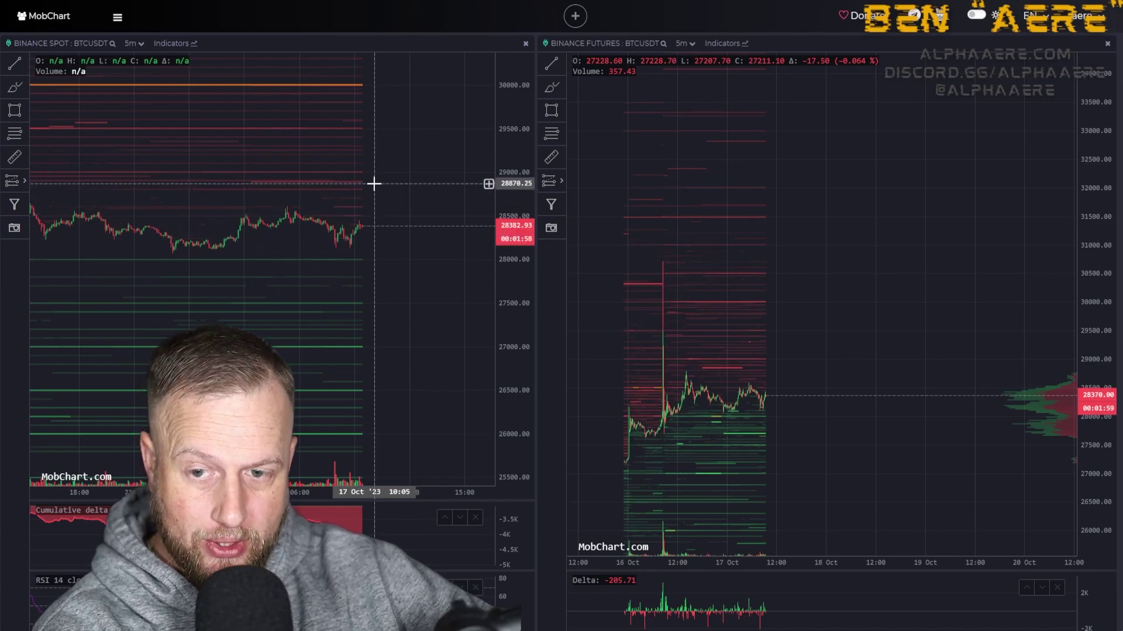
scroll(358, 184, "down", 5)
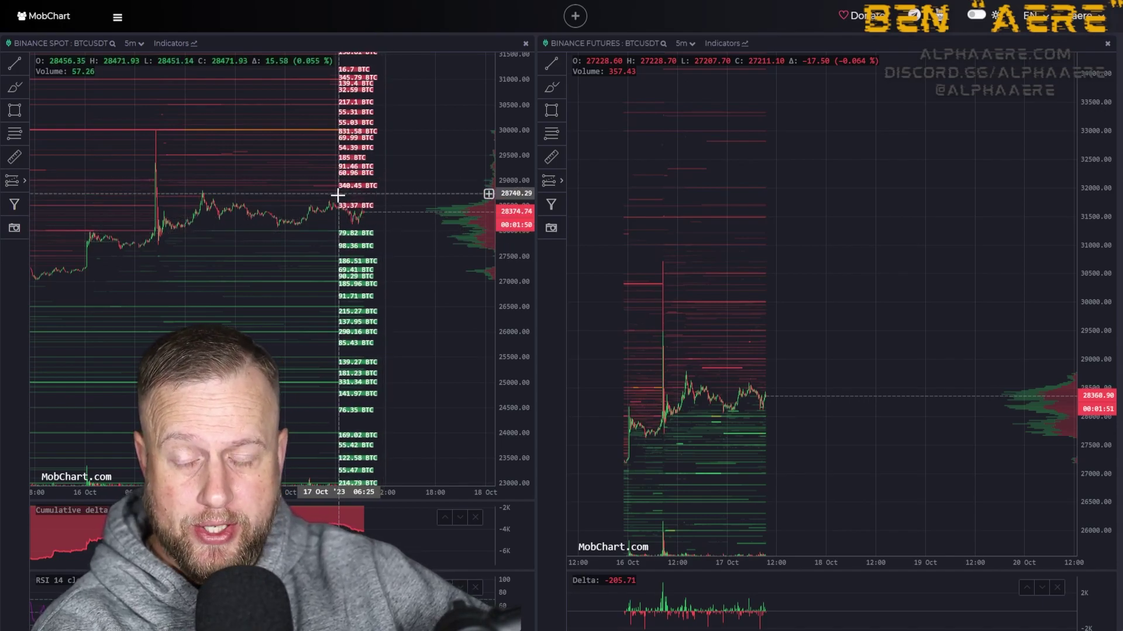
scroll(338, 195, "up", 5)
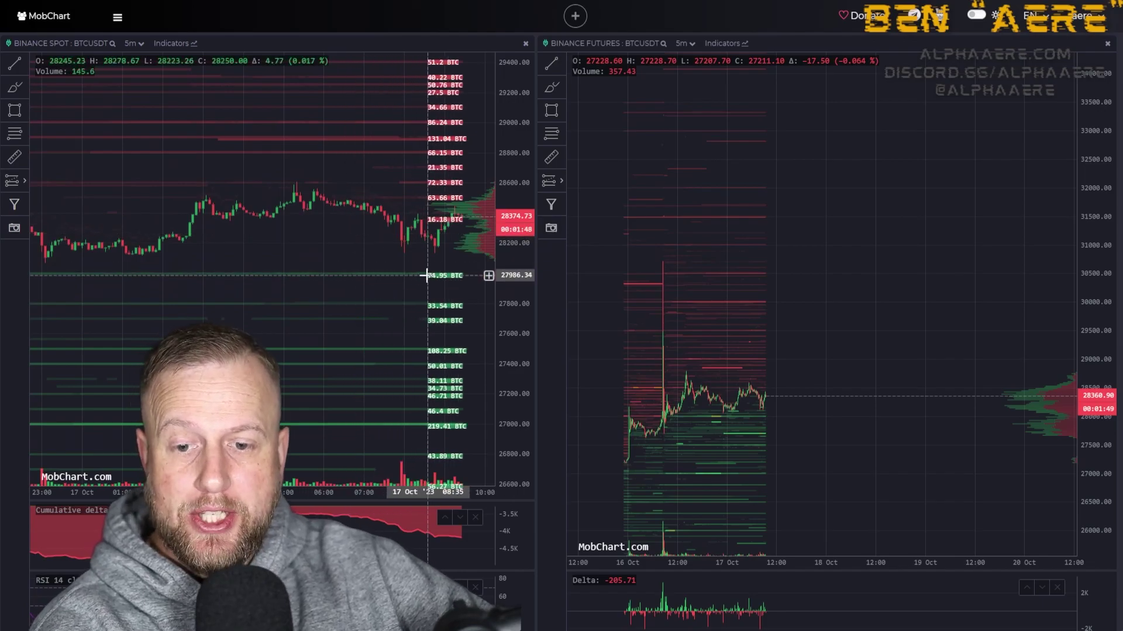
scroll(397, 260, "down", 3)
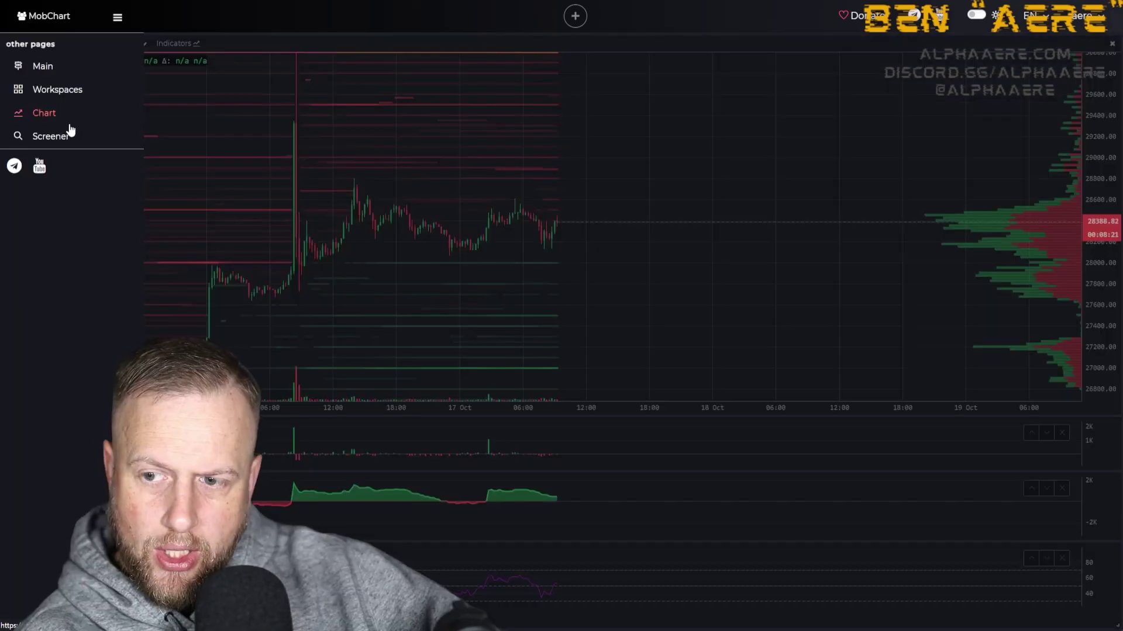
left_click(51, 136)
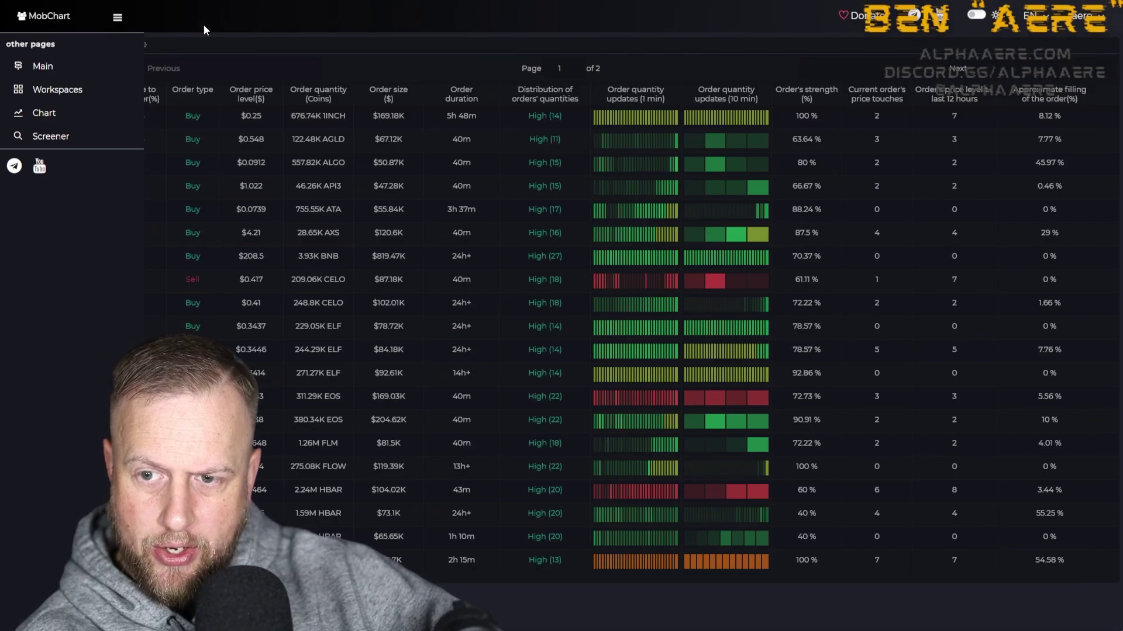
left_click(622, 280)
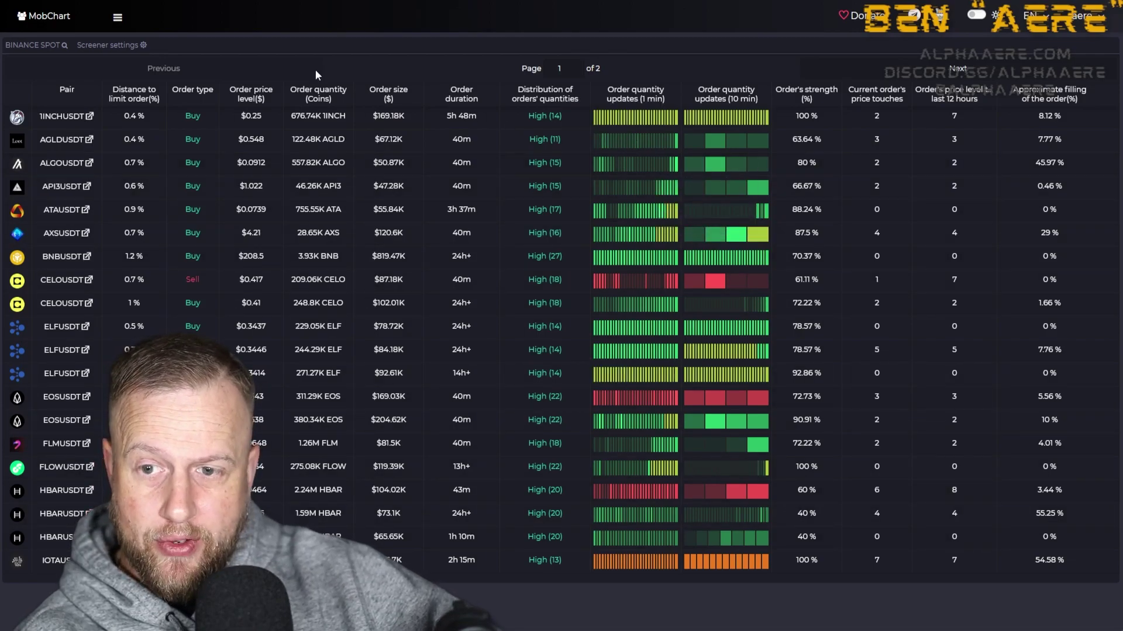
left_click(136, 47)
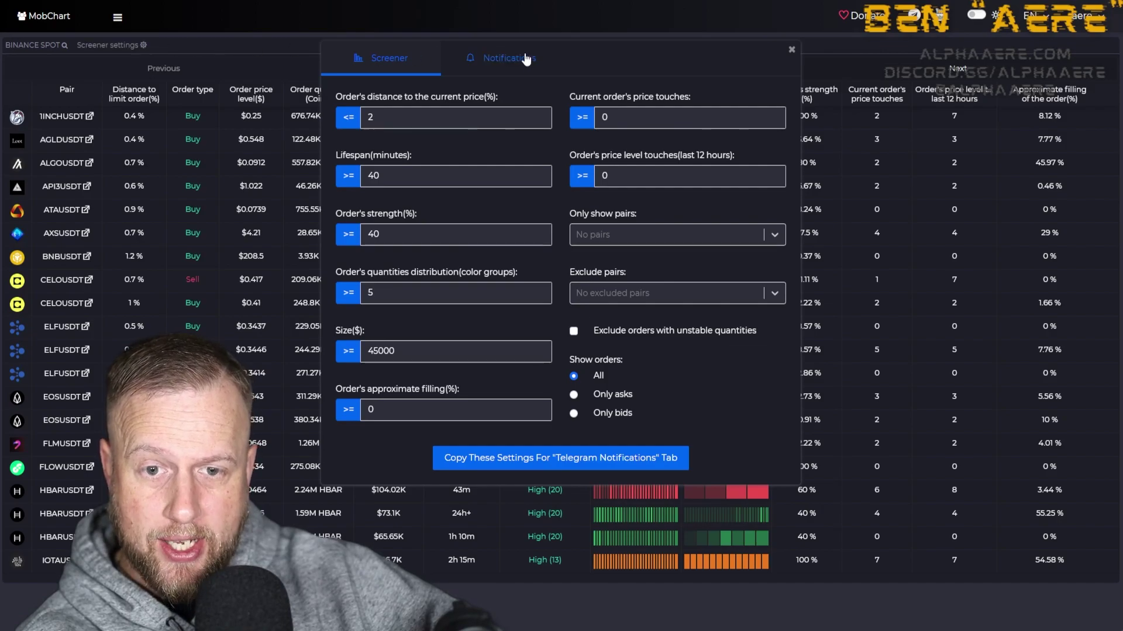
left_click(791, 52)
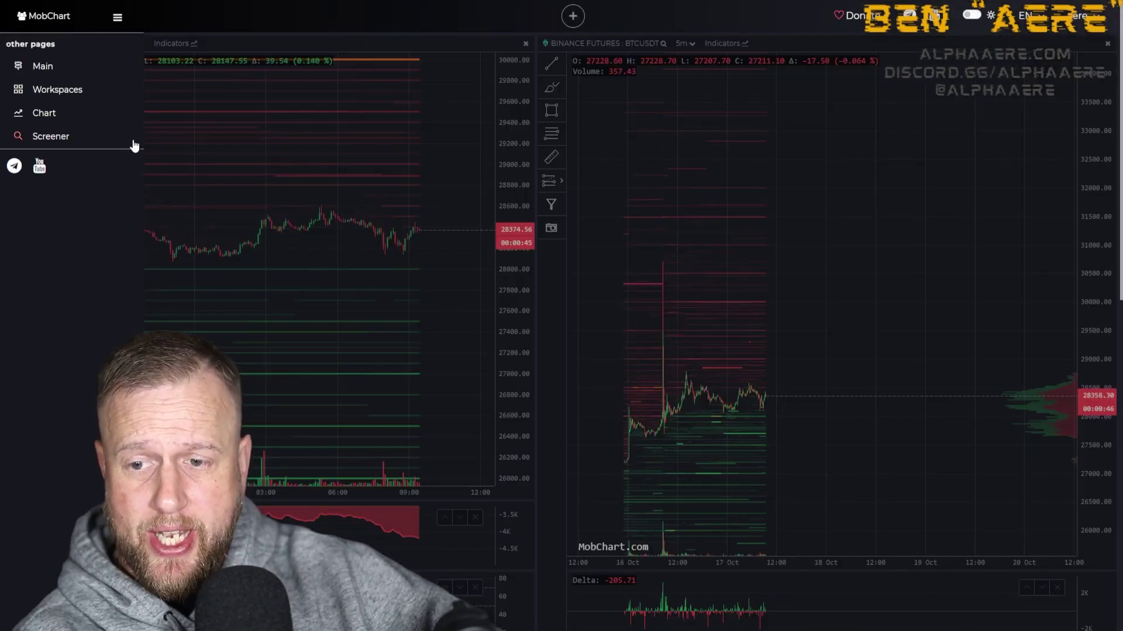
left_click(211, 148)
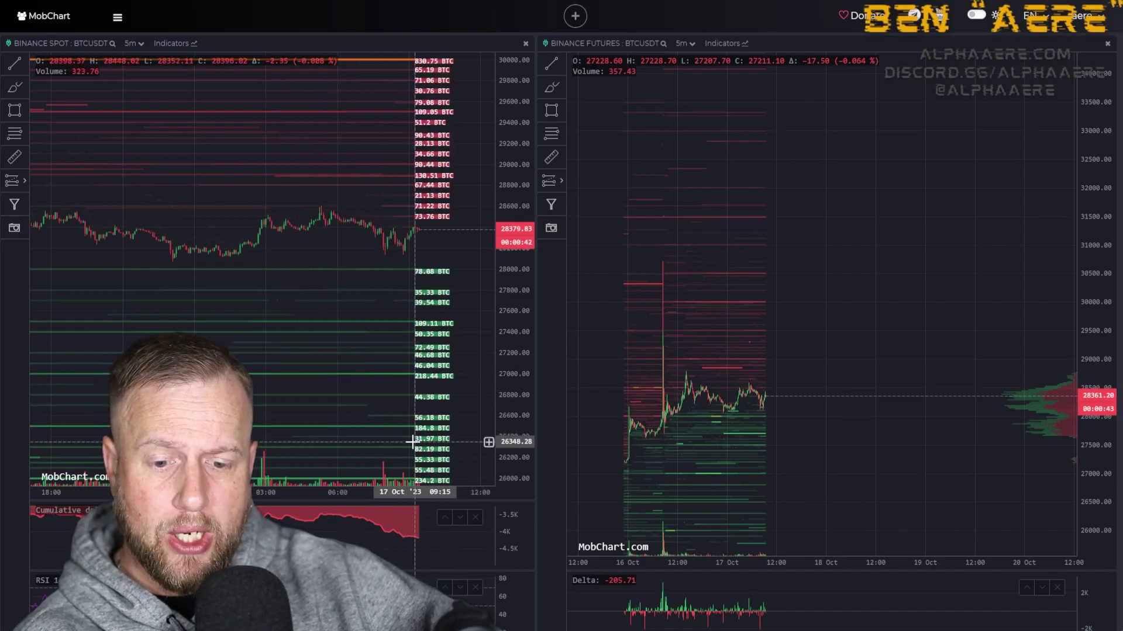
Zoom the futures chart into 06:00–11:00 and bring the Bookmap window over the charts
scroll(927, 544, "up", 3)
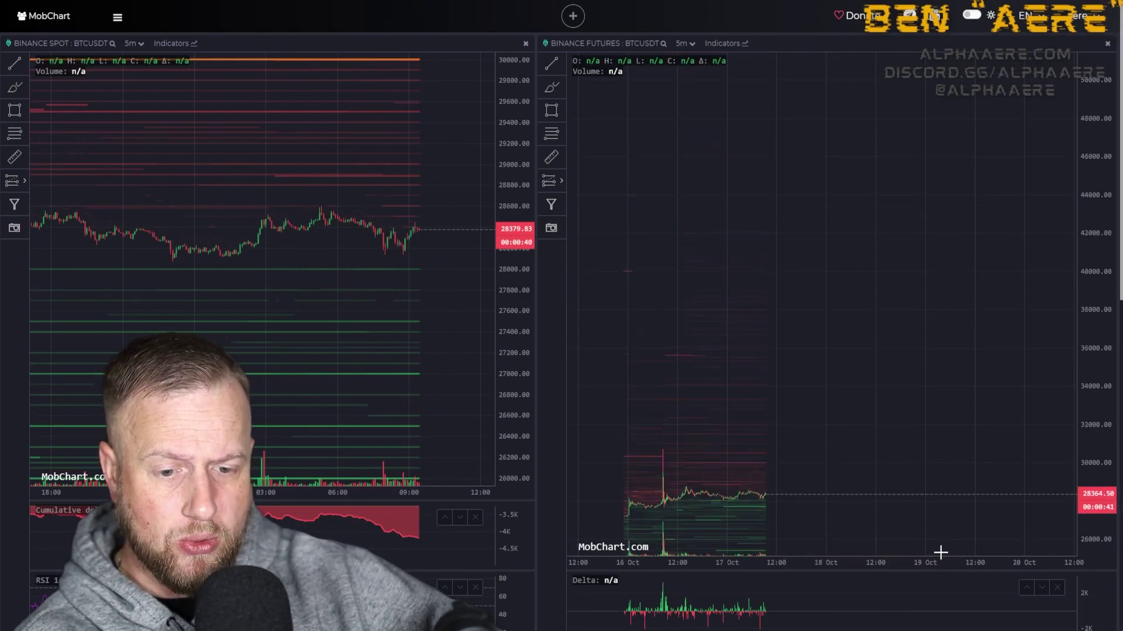
left_click_drag(940, 549, 759, 466)
scroll(760, 345, "up", 5)
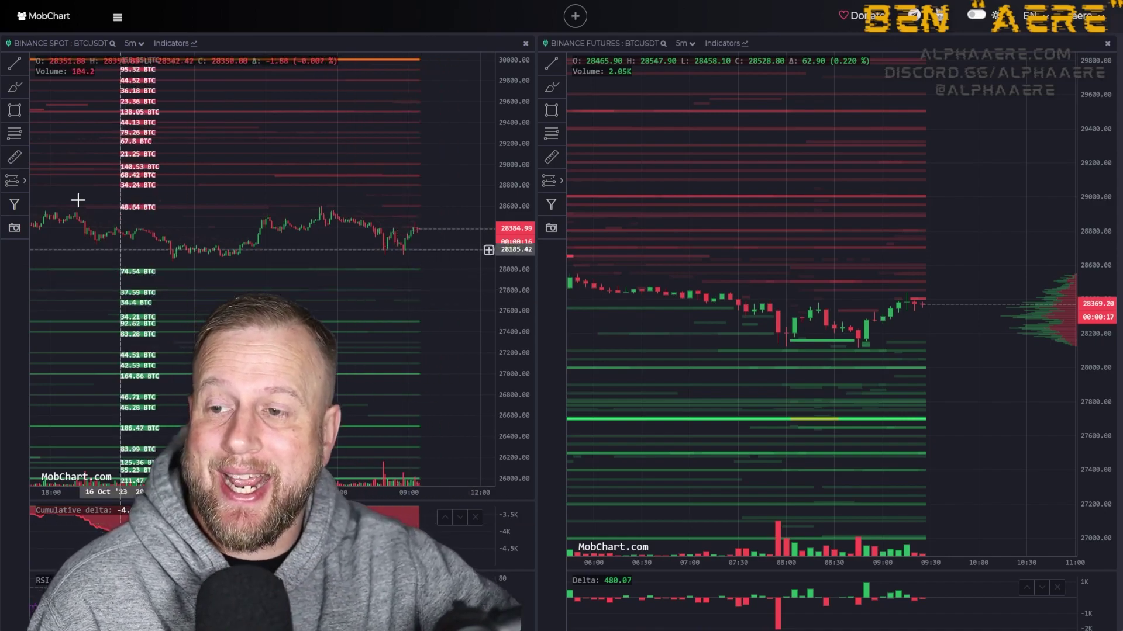
left_click_drag(0, 8, 821, 0)
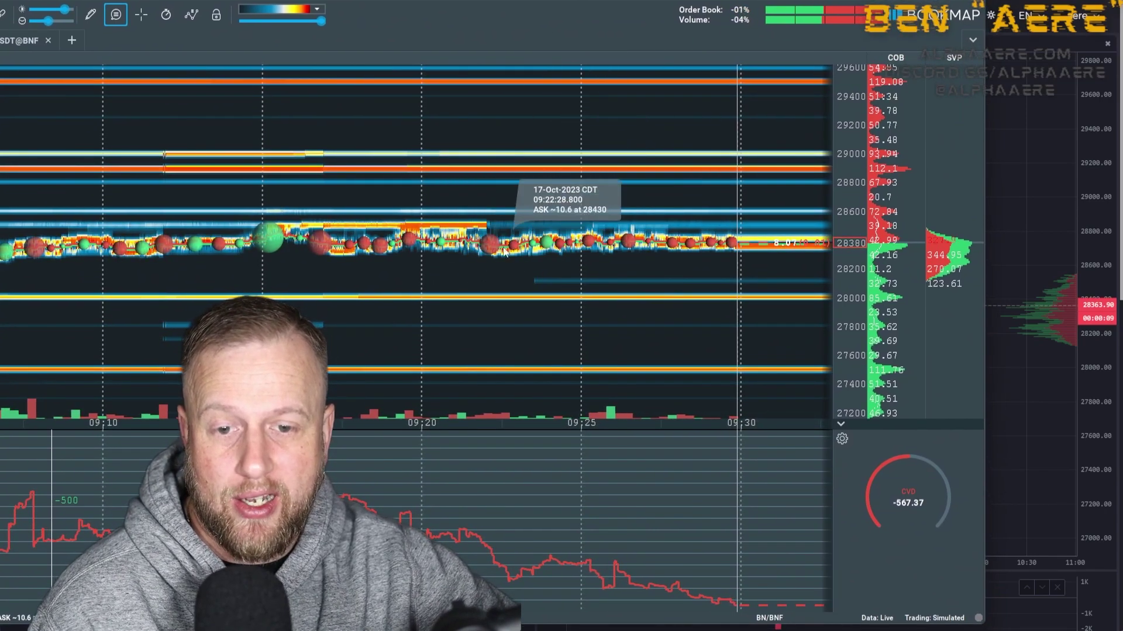
Place the Bookmap window beside the futures chart, then switch away with Alt+Tab
left_click_drag(567, 219, 189, 248)
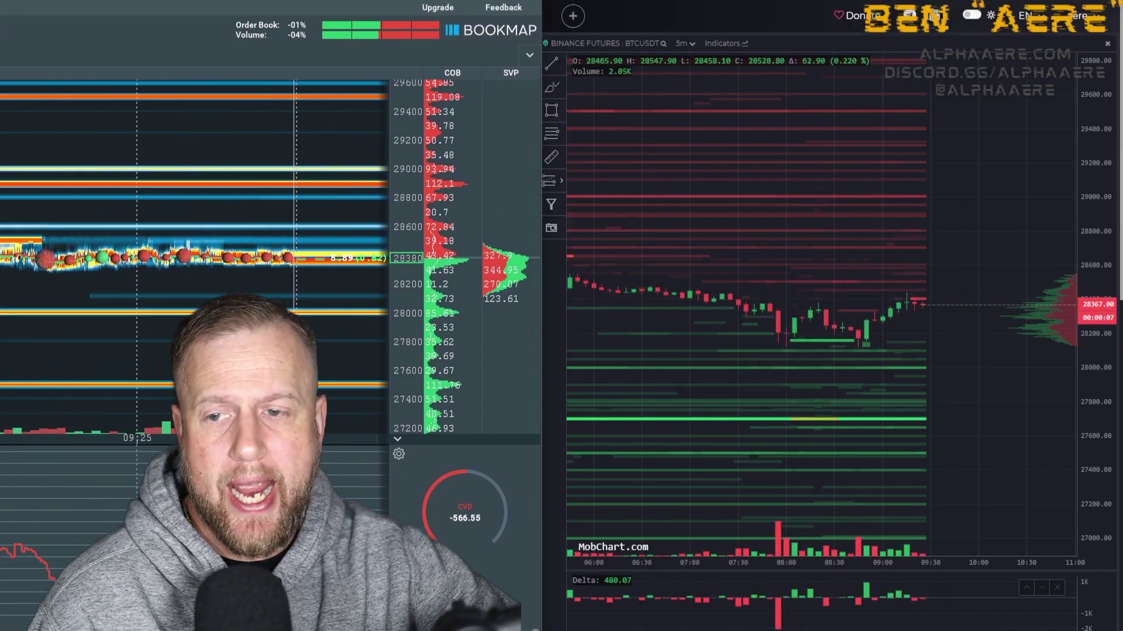
key("alt+Tab")
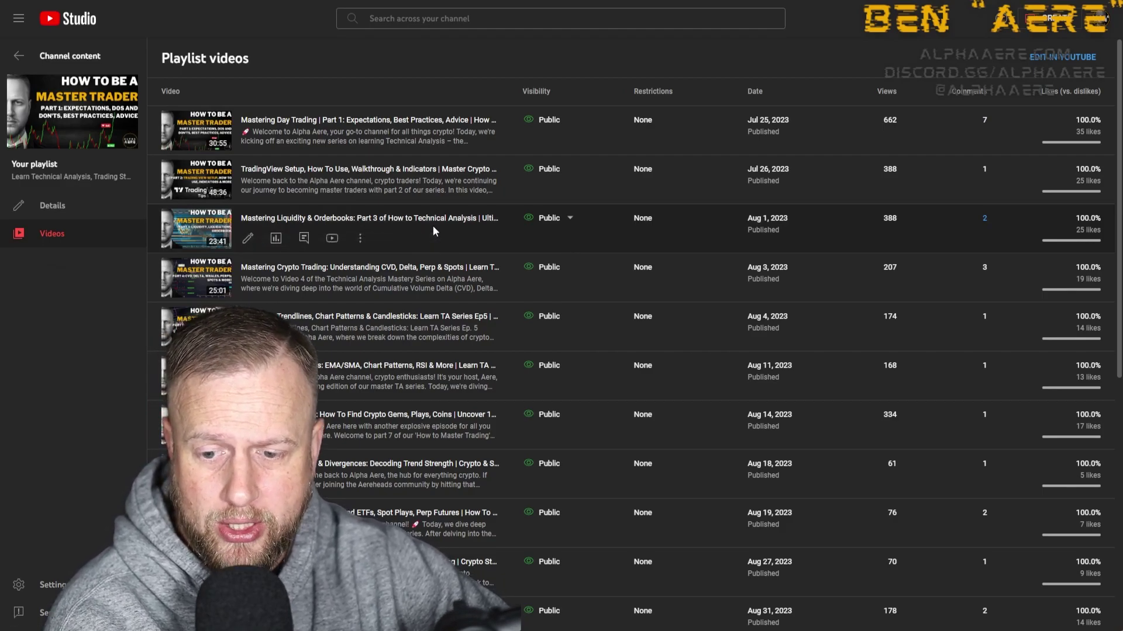
scroll(341, 212, "down", 7)
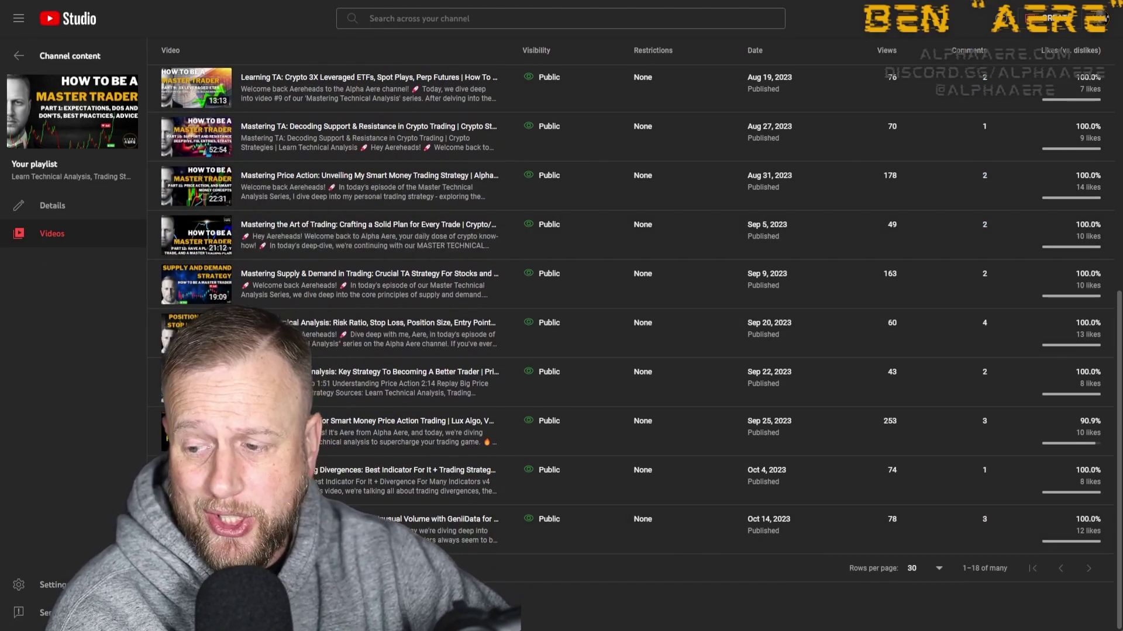
scroll(641, 333, "up", 7)
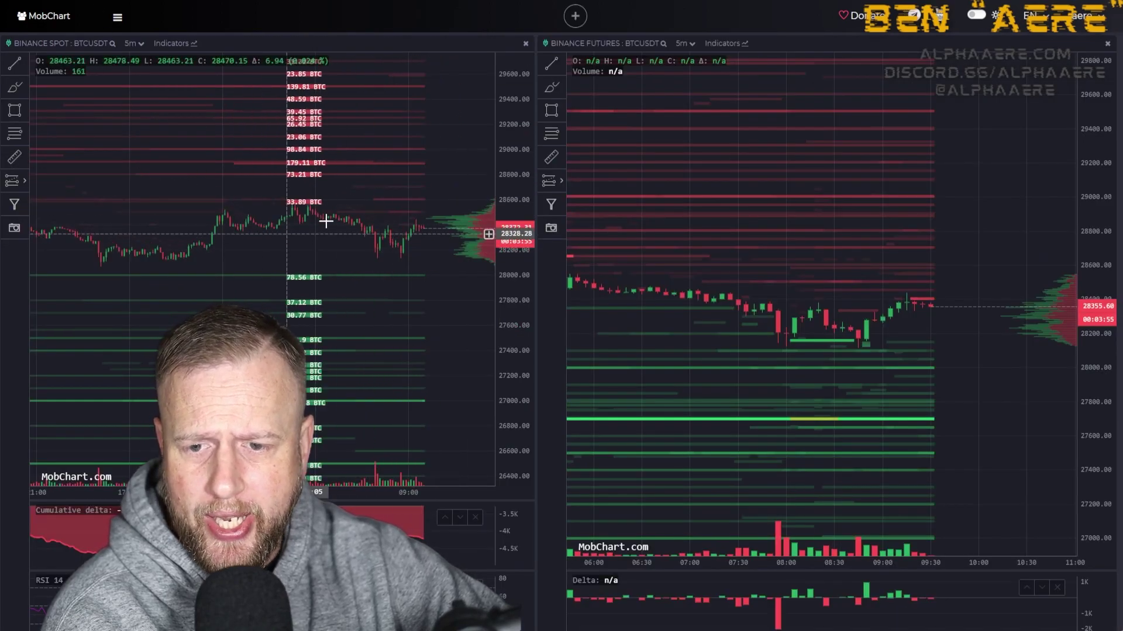
Zoom out and pan the spot heatmap to bring the 16–17 Oct price spike into view
scroll(409, 204, "down", 10)
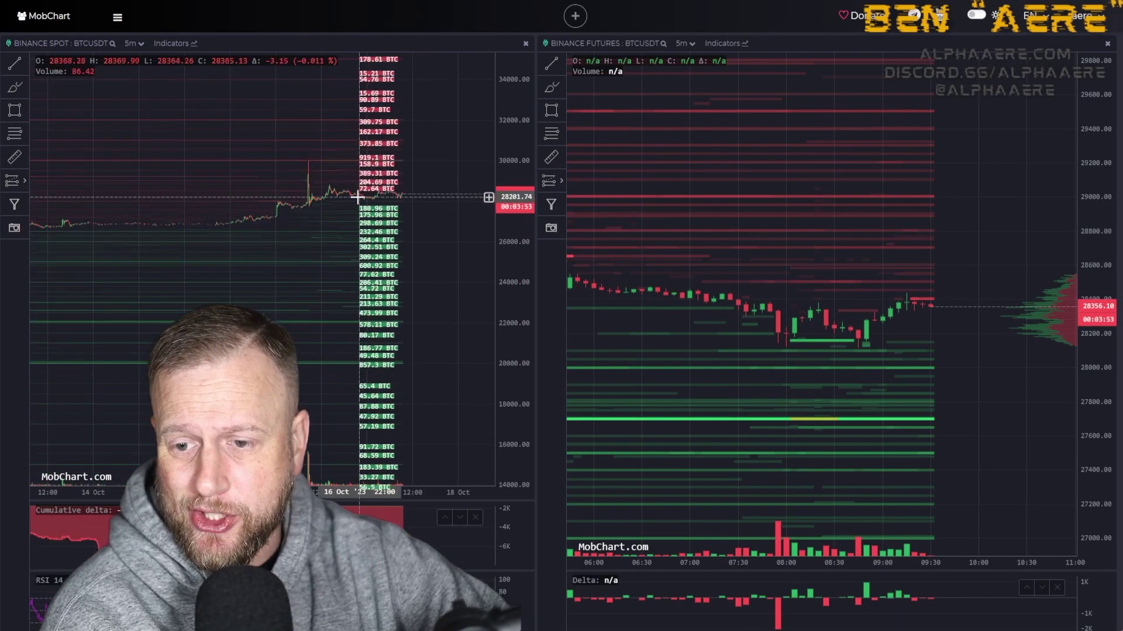
scroll(372, 165, "up", 5)
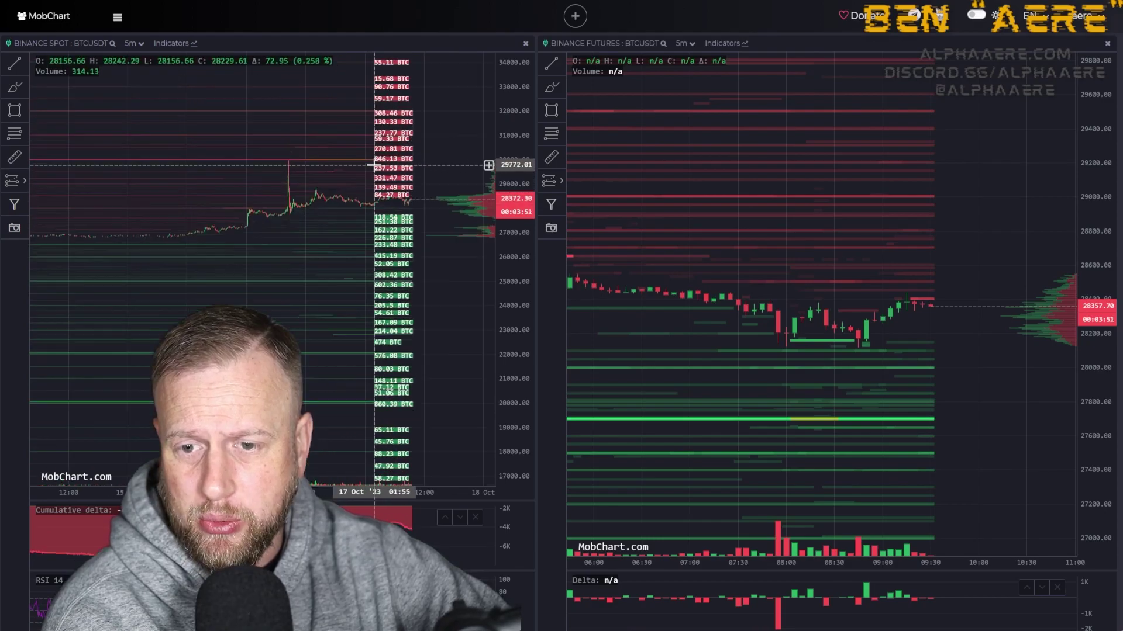
scroll(372, 165, "up", 2)
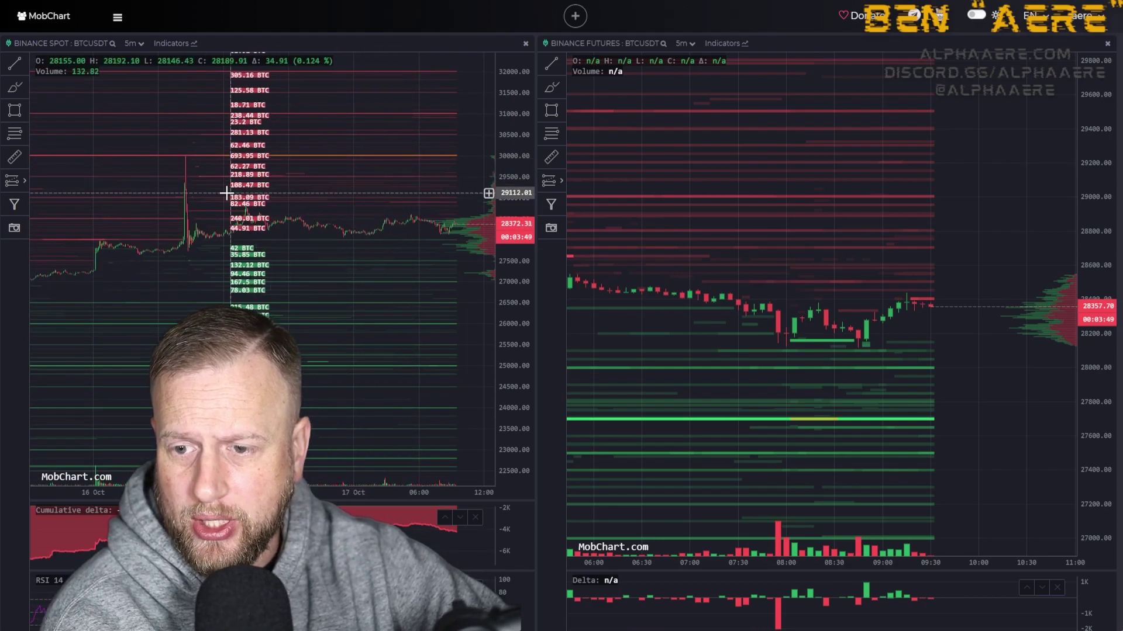
left_click_drag(218, 183, 433, 205)
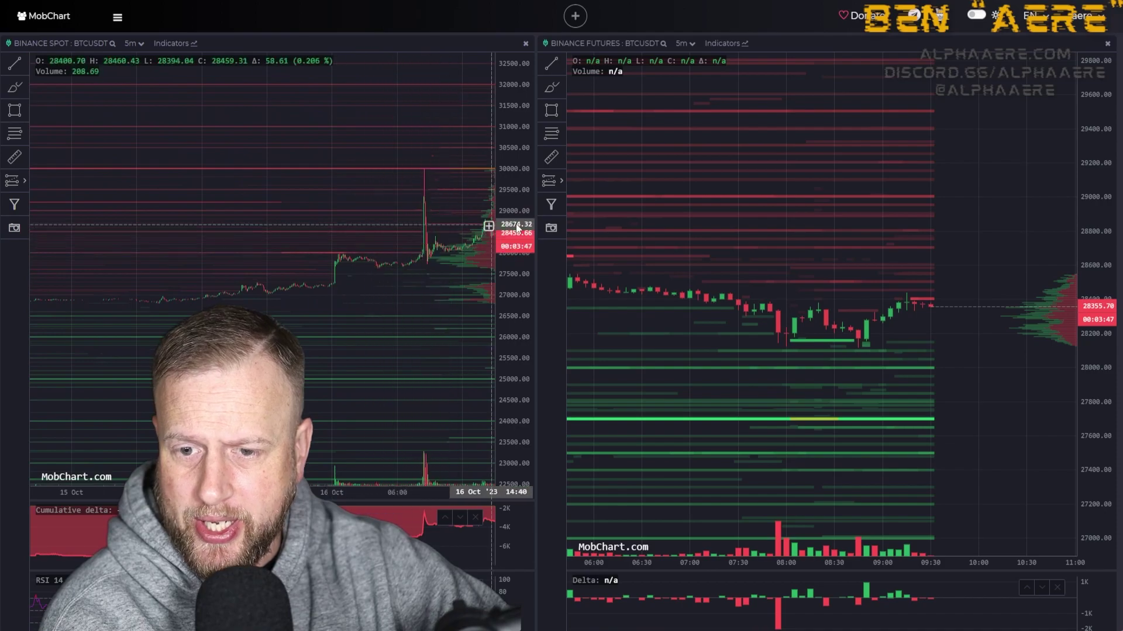
Zoom the futures heatmap out and back in to frame the same 16–17 Oct range
scroll(739, 221, "down", 6)
scroll(869, 219, "down", 5)
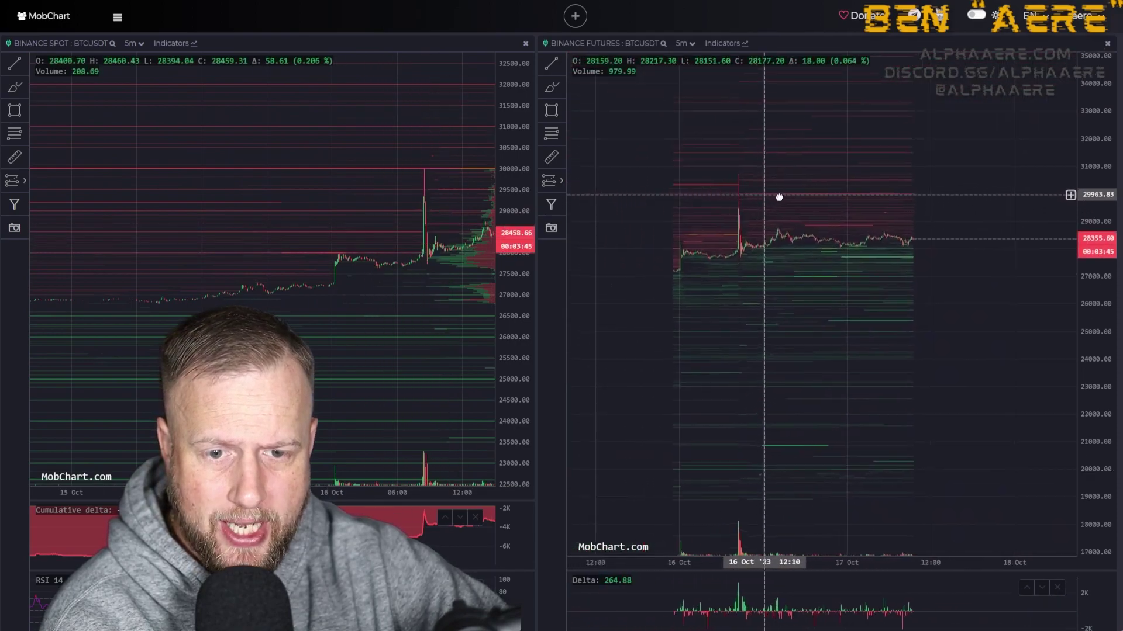
scroll(869, 257, "up", 3)
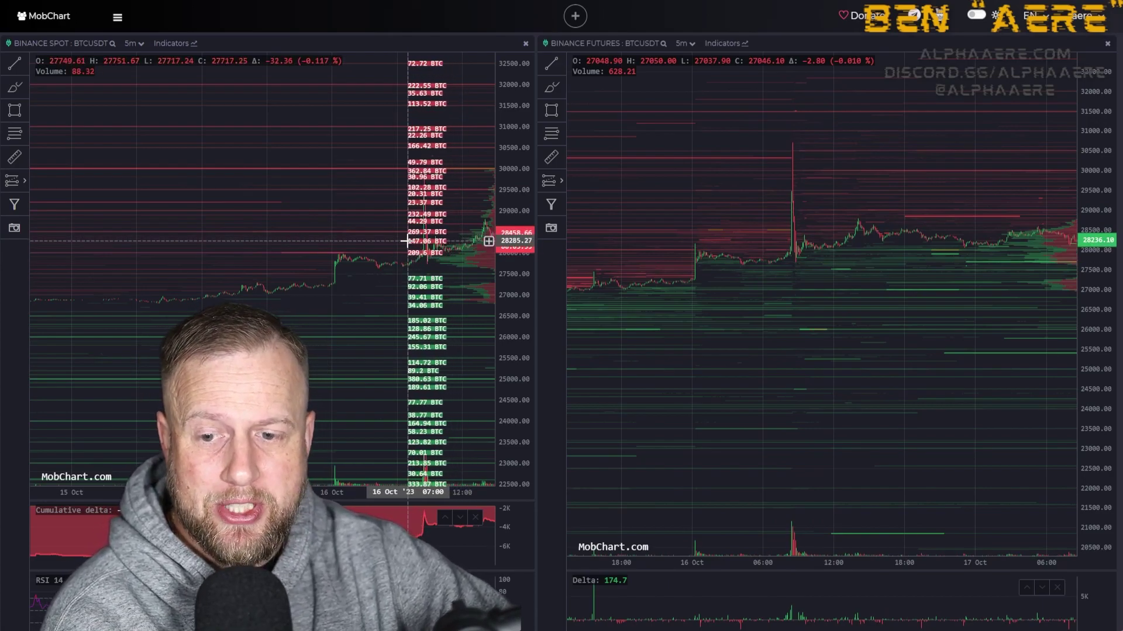
scroll(406, 241, "down", 3)
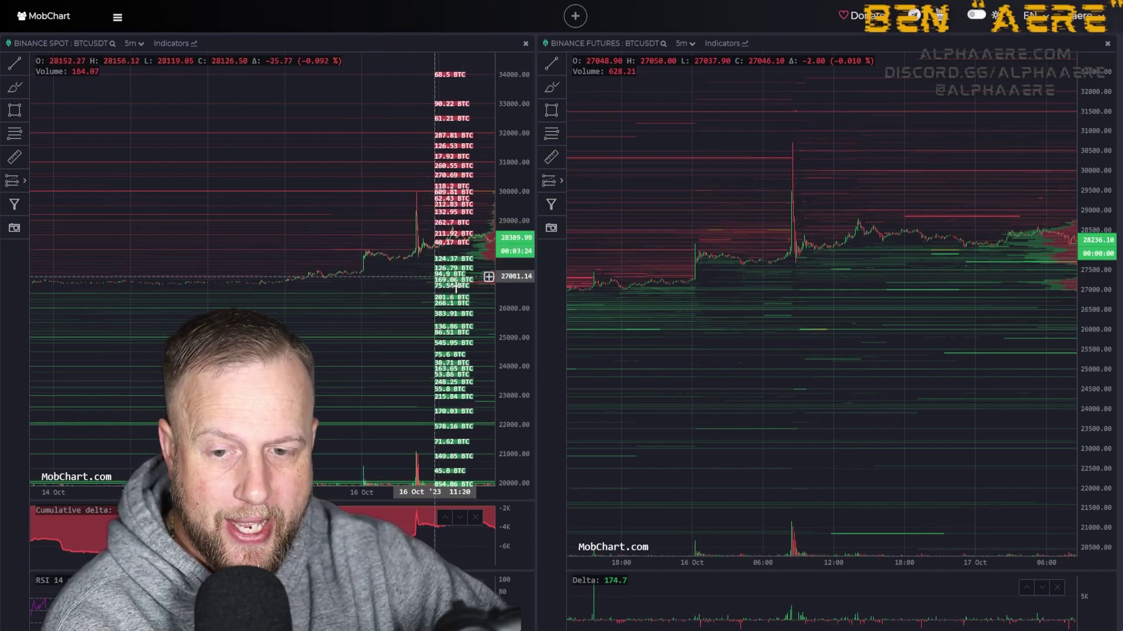
scroll(455, 286, "up", 5)
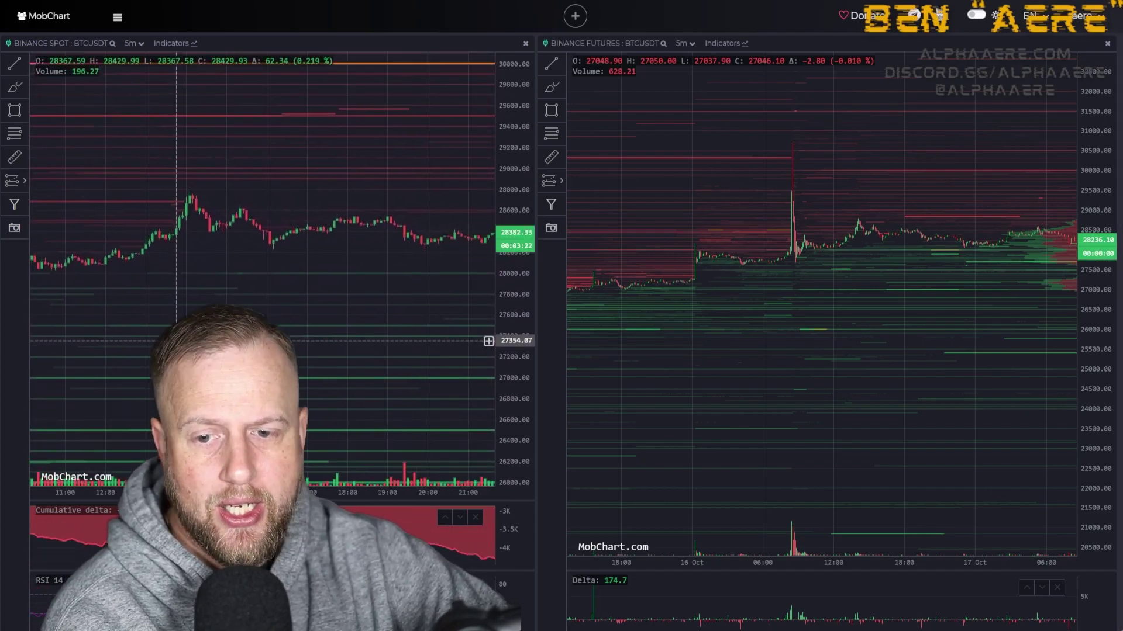
scroll(380, 313, "down", 5)
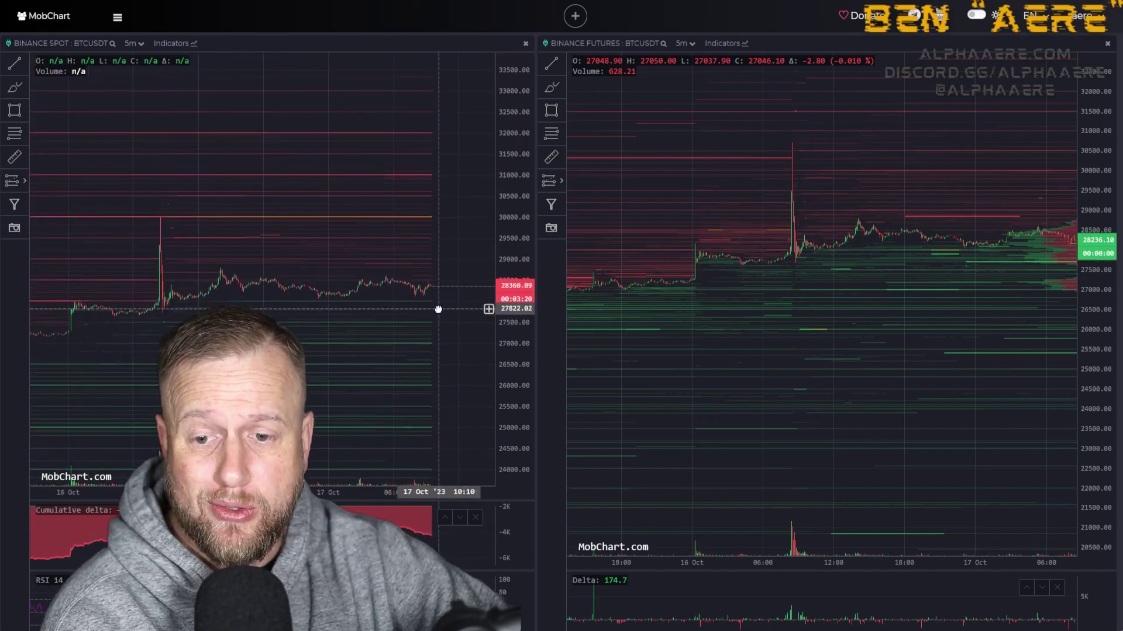
Zoom the spot heatmap in to an hours-wide view around the price near 28360
scroll(439, 309, "up", 3)
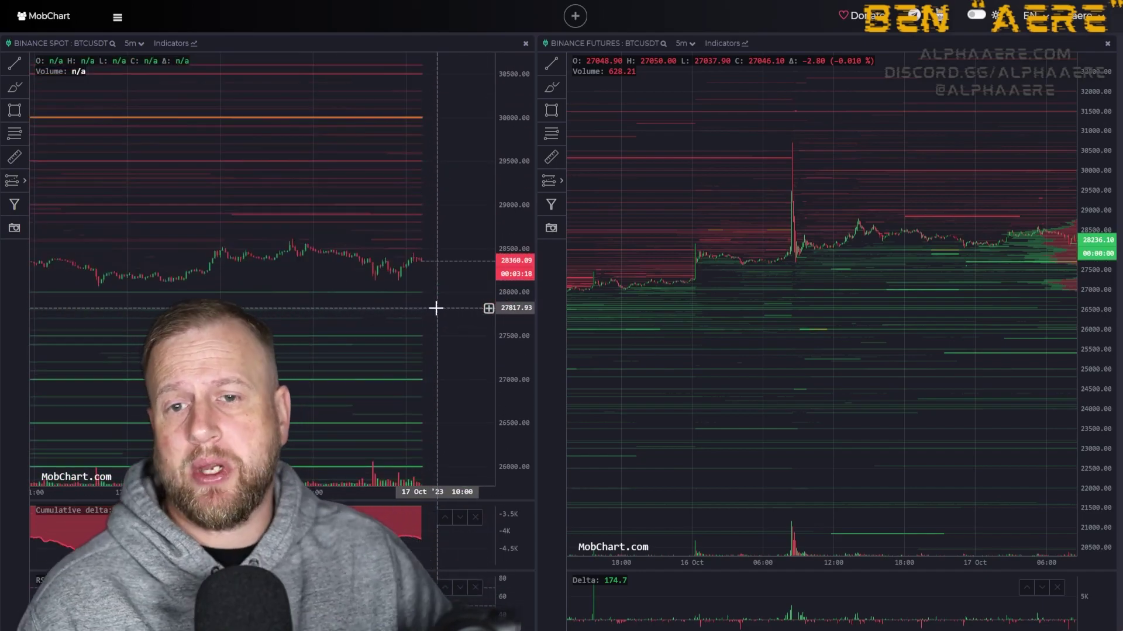